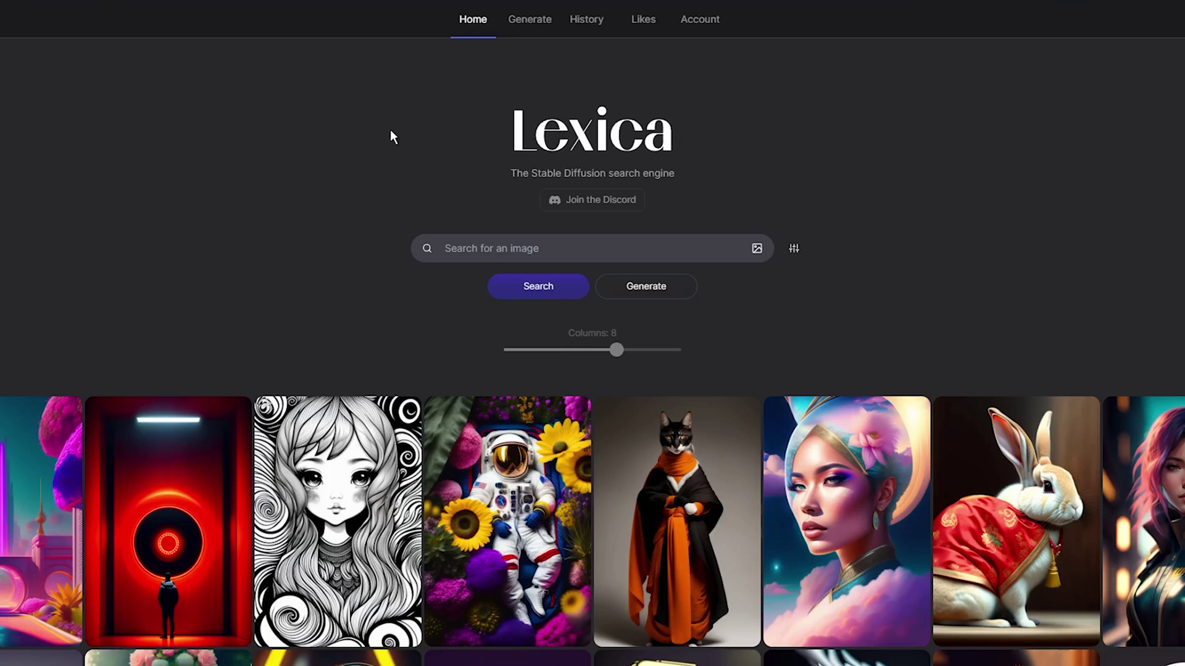
# Find the peacock image in the home feed and copy its prompt
pyautogui.scroll(-5, 390, 130)
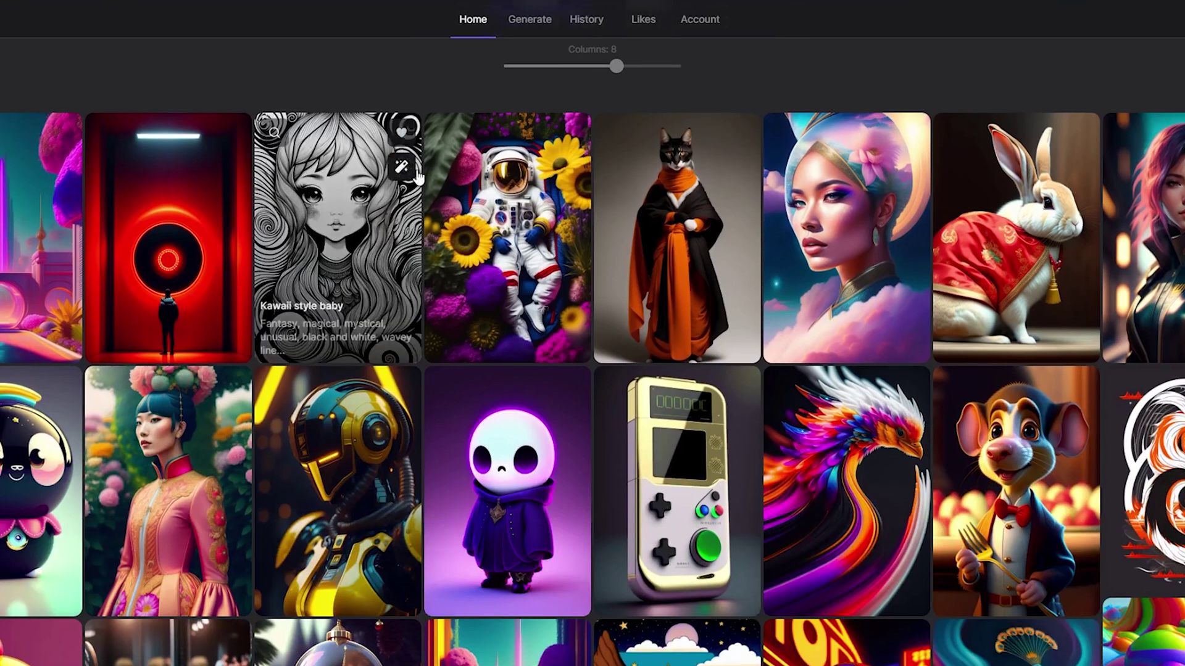
pyautogui.scroll(-3, 819, 173)
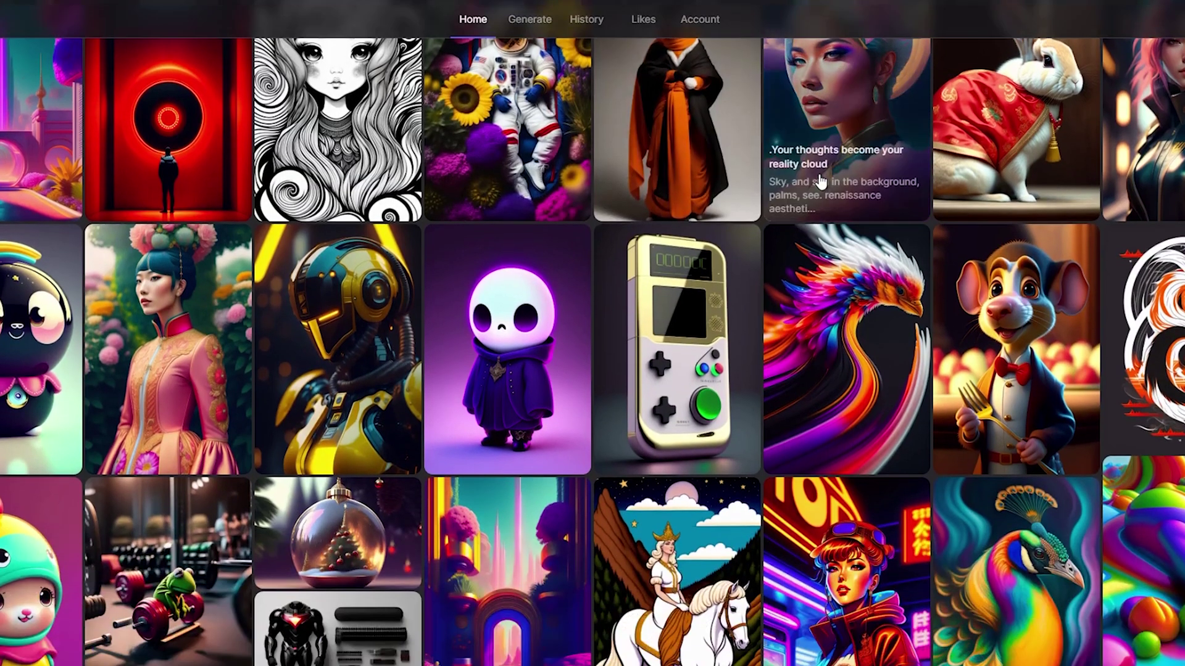
pyautogui.scroll(-3, 819, 179)
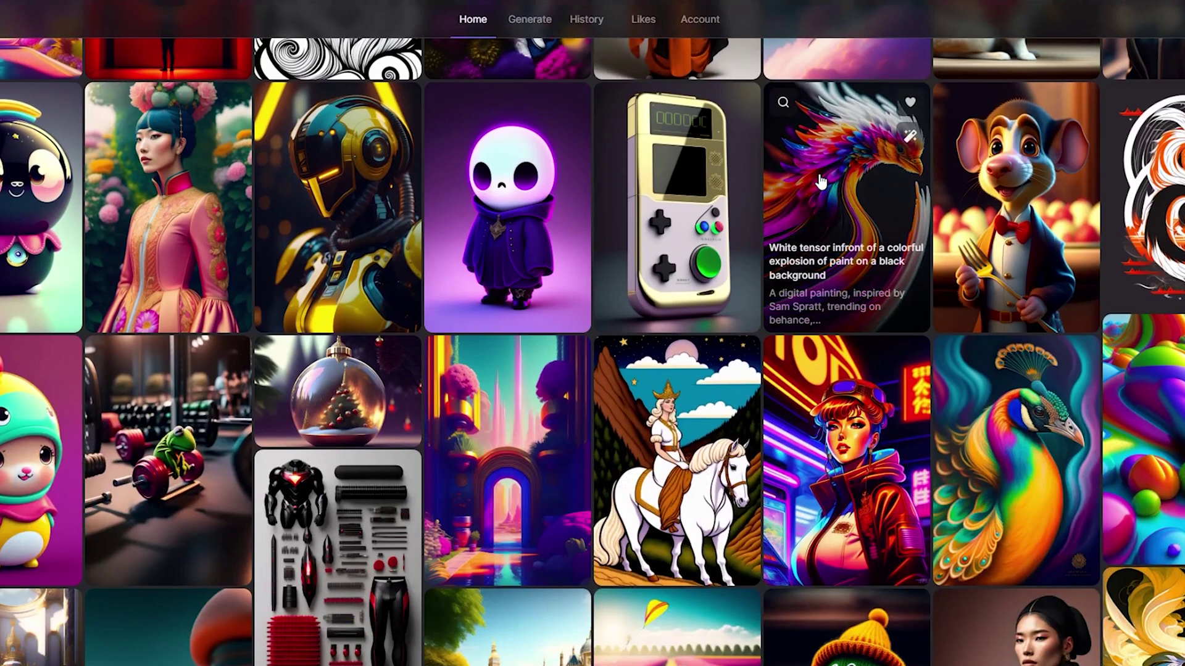
pyautogui.scroll(-3, 820, 179)
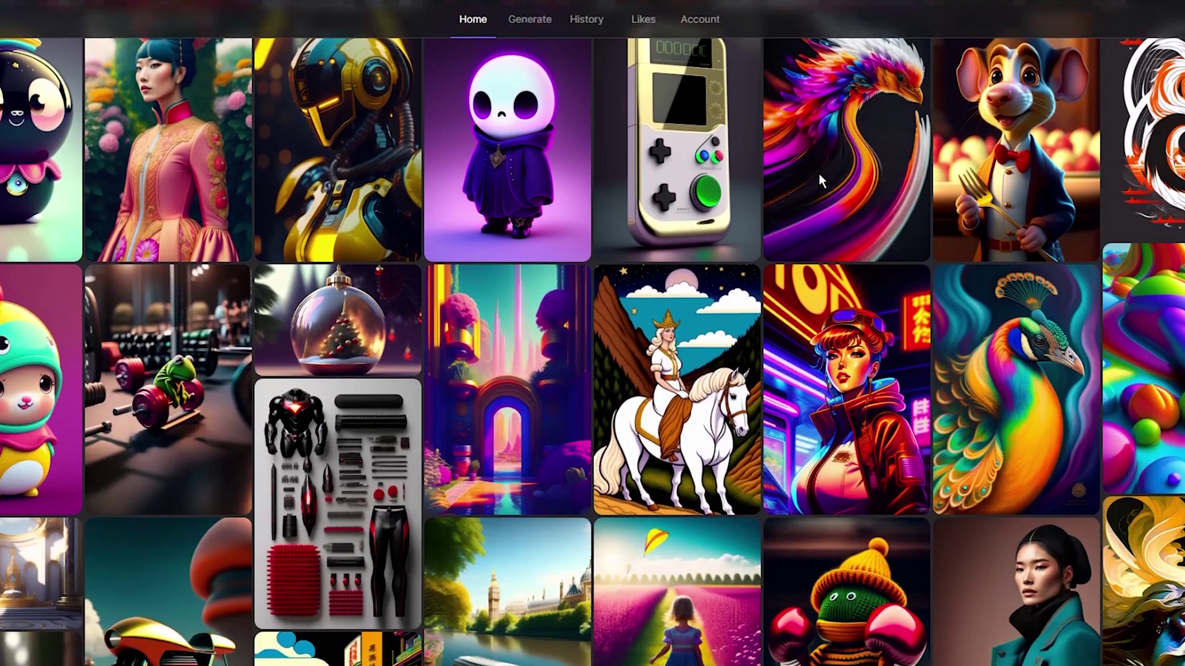
pyautogui.scroll(4, 819, 178)
pyautogui.scroll(10, 821, 177)
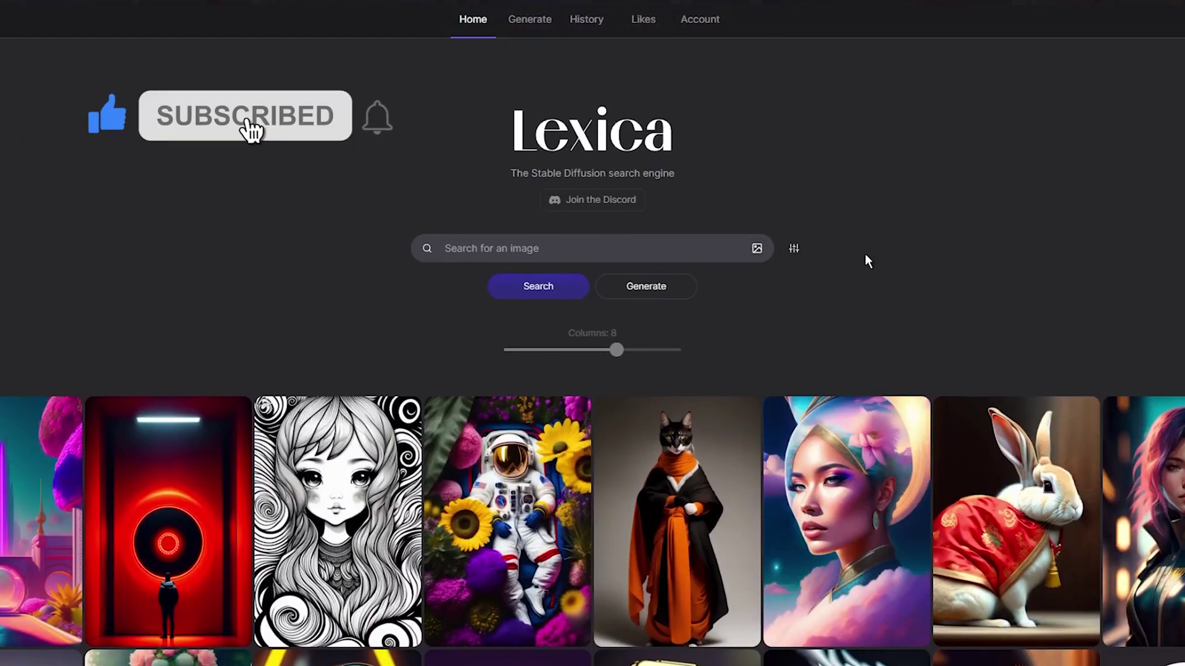
pyautogui.scroll(-3, 883, 259)
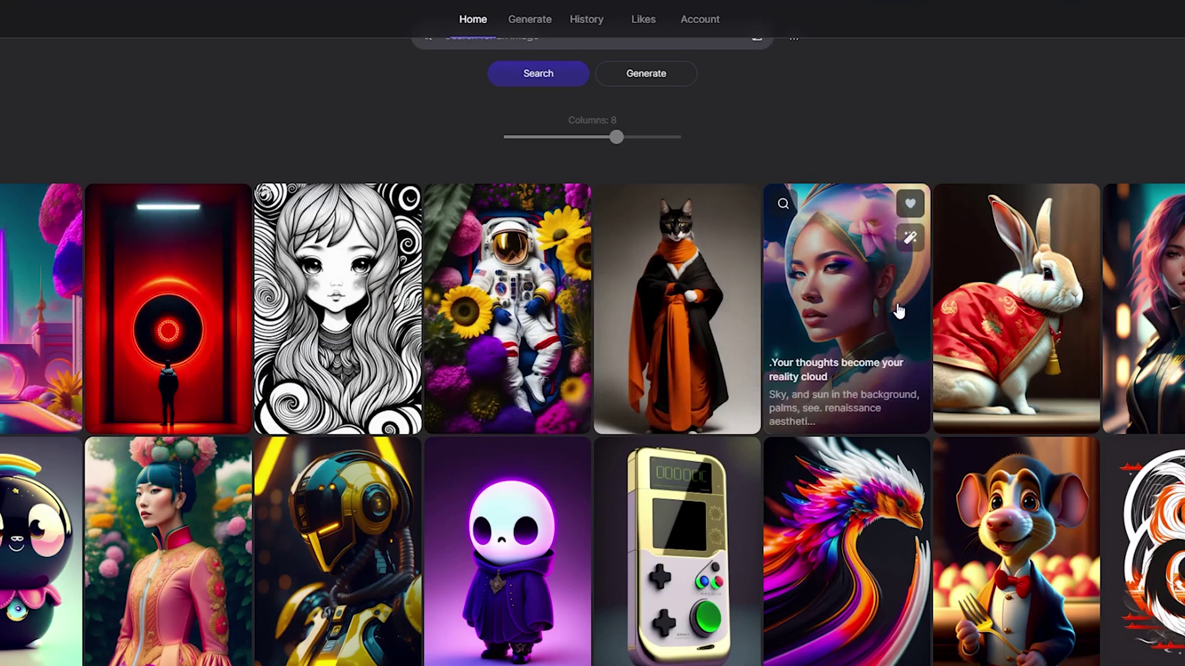
pyautogui.scroll(-6, 898, 310)
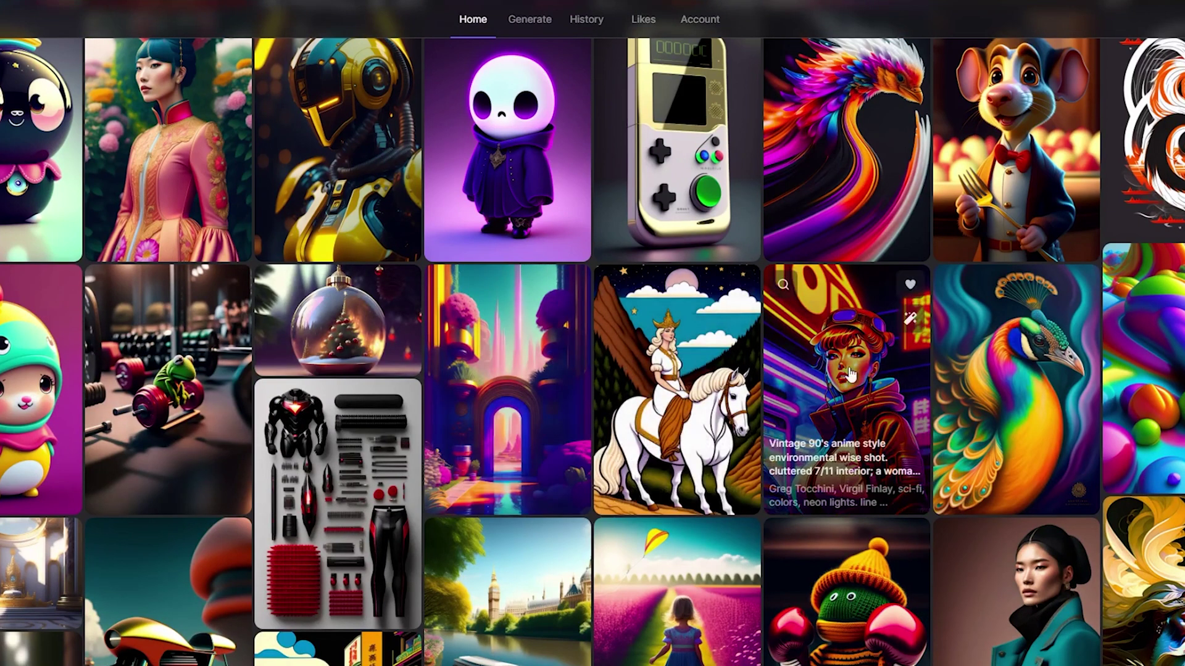
pyautogui.click(989, 378)
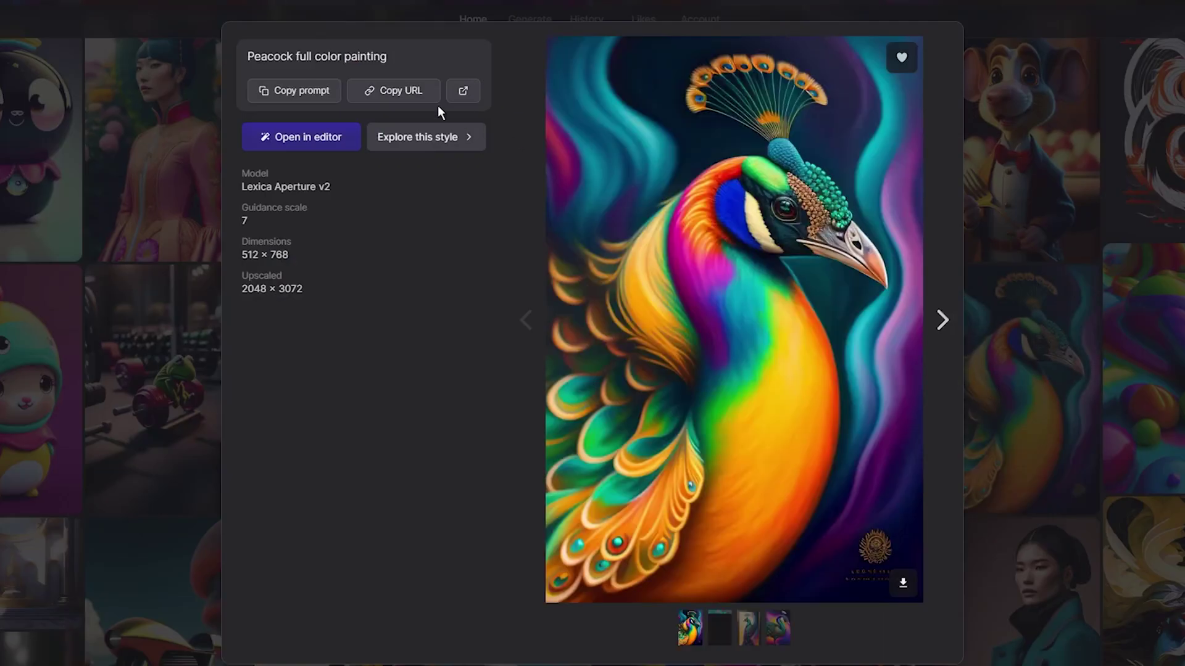
pyautogui.tripleClick(317, 58)
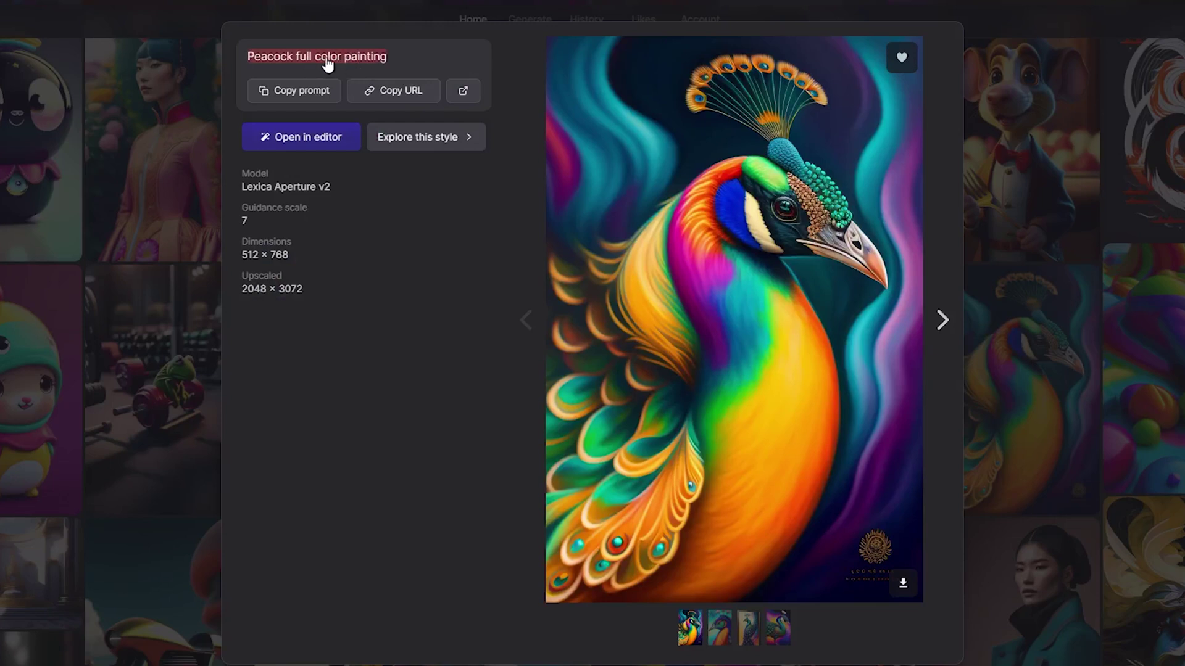
pyautogui.click(323, 96)
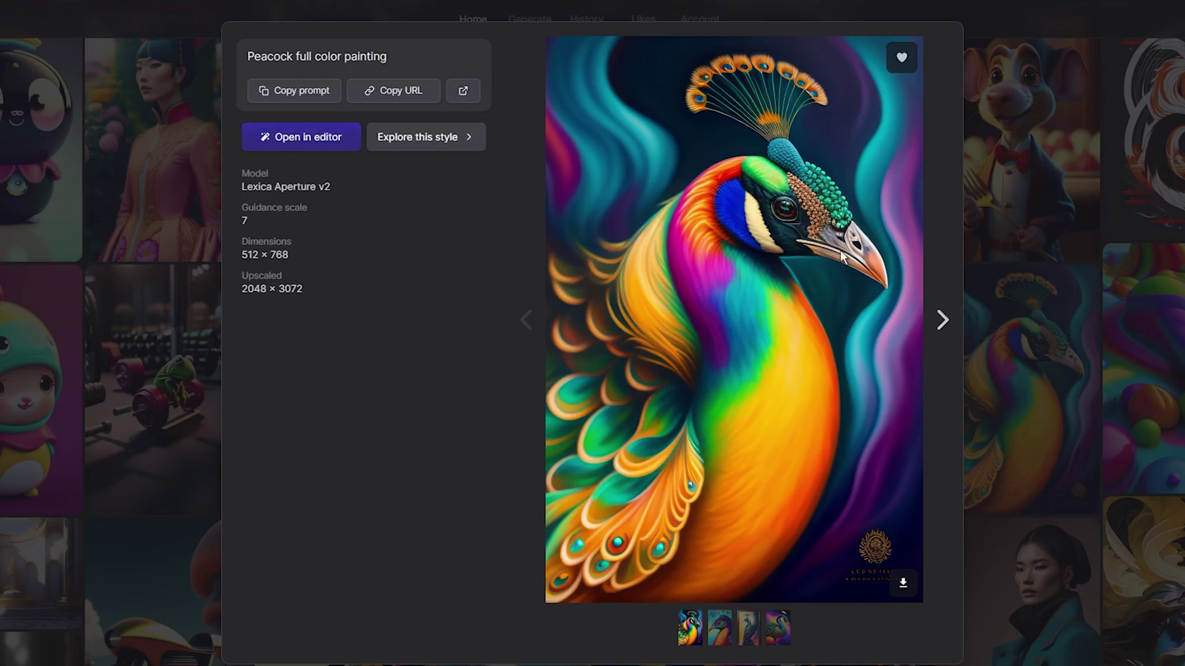
# View the second and third peacock variations, then close the details
pyautogui.click(940, 322)
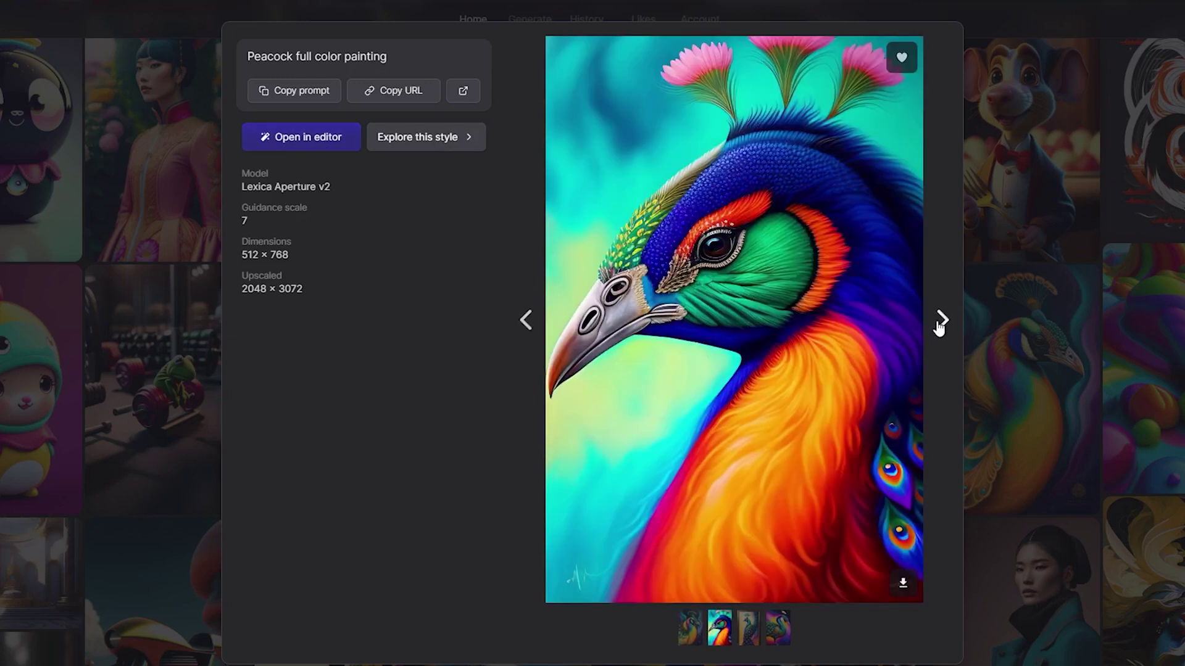
pyautogui.click(941, 321)
pyautogui.click(1024, 298)
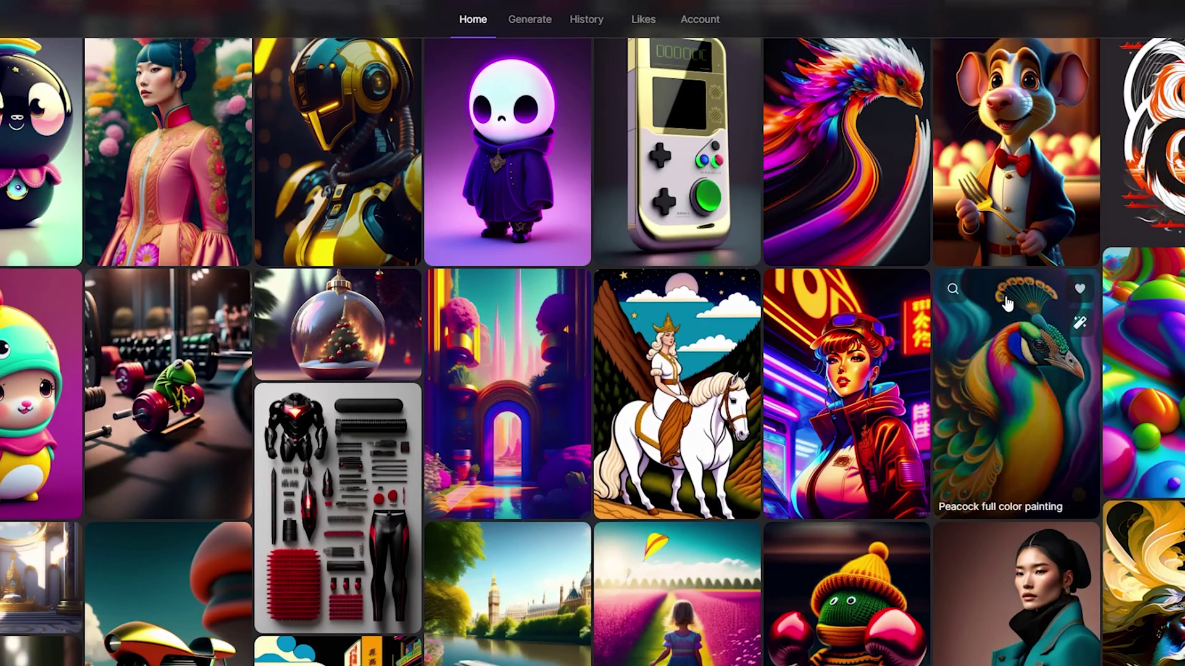
# Search Lexica with an uploaded picture, returning 1,959 similar images
pyautogui.scroll(6, 1012, 296)
pyautogui.scroll(1, 1006, 295)
pyautogui.click(755, 179)
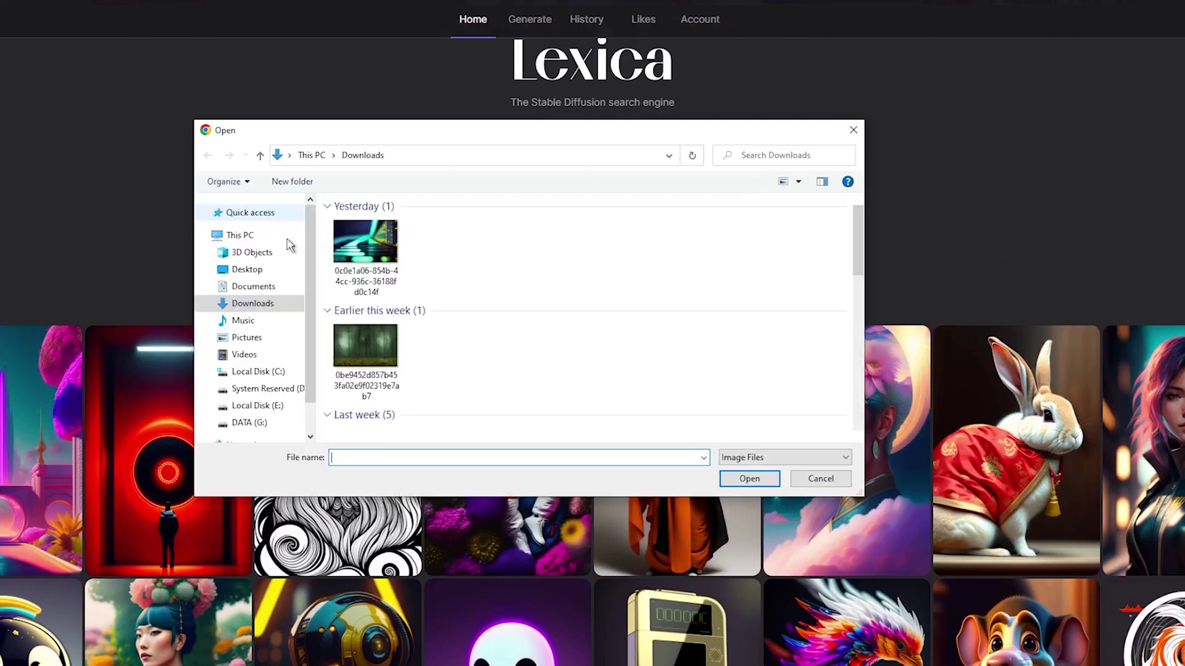
pyautogui.scroll(-3, 423, 389)
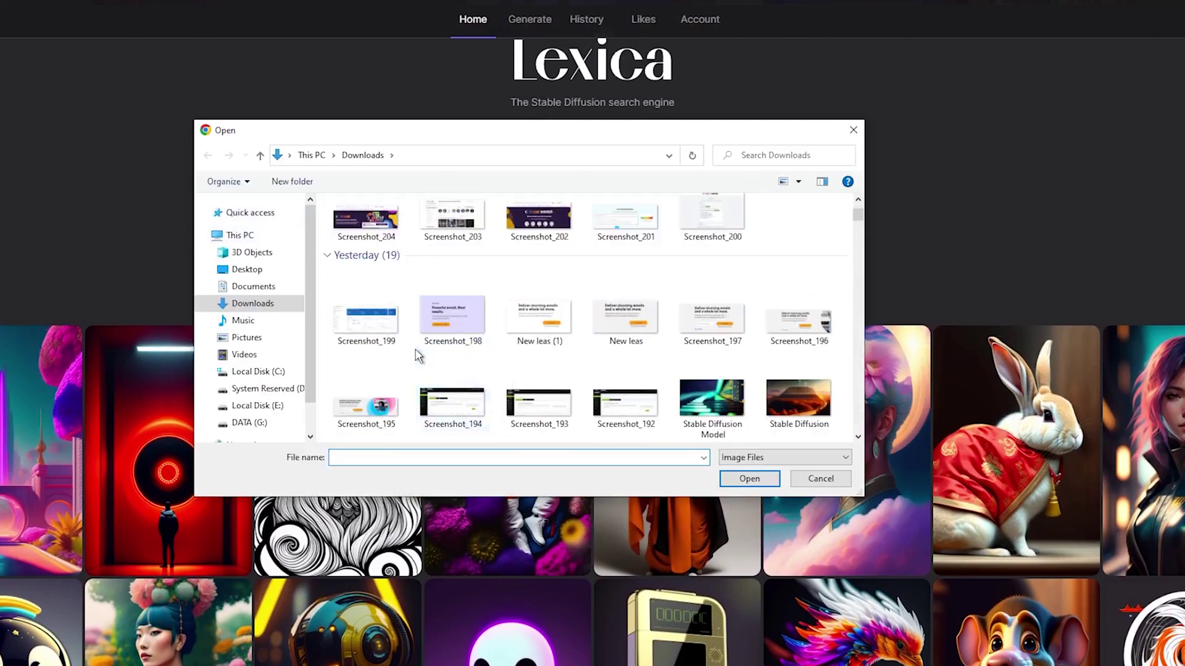
pyautogui.doubleClick(724, 400)
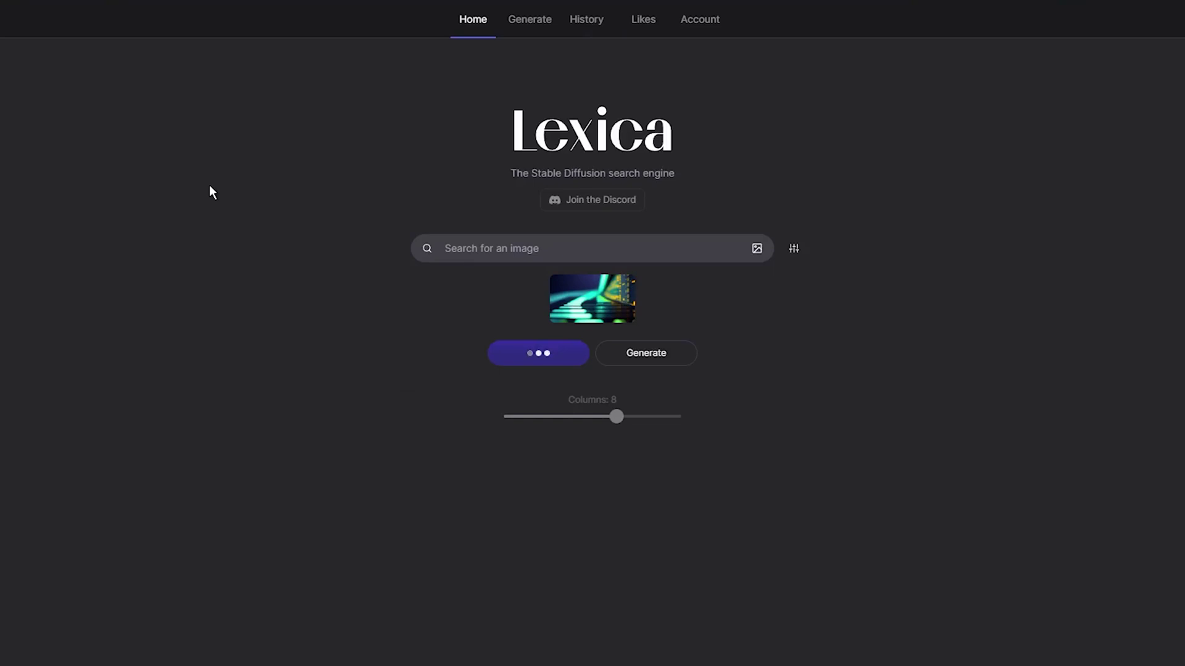
# Like the Cybersecurity website header image among the search results
pyautogui.scroll(-3, 210, 186)
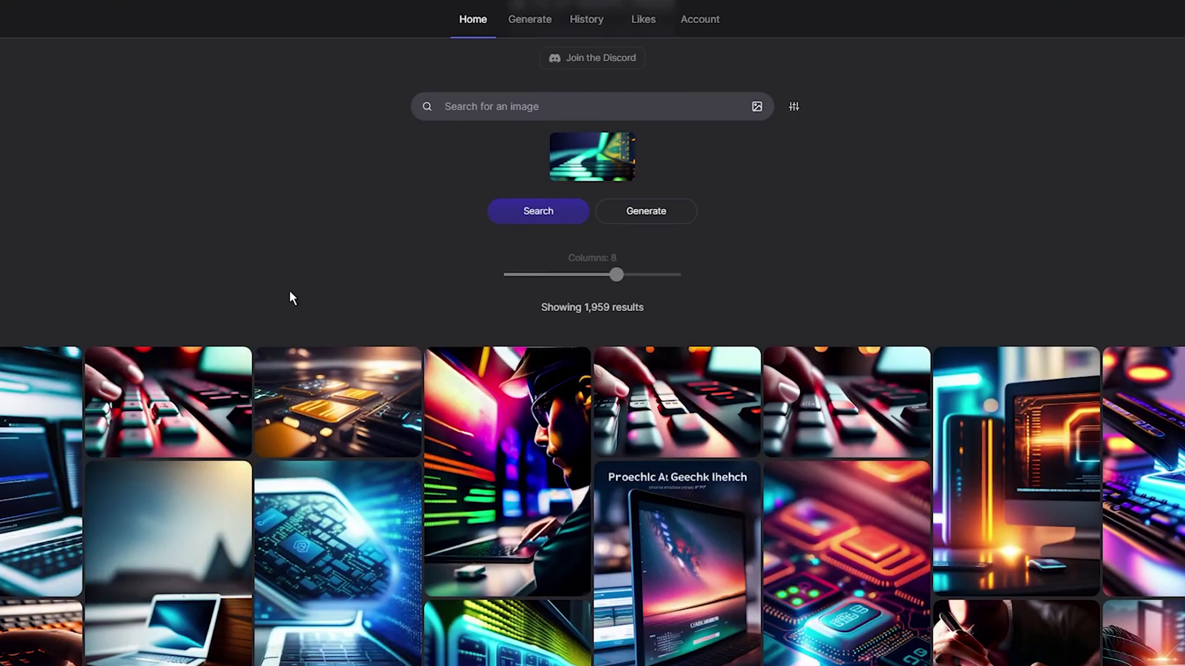
pyautogui.scroll(-3, 290, 298)
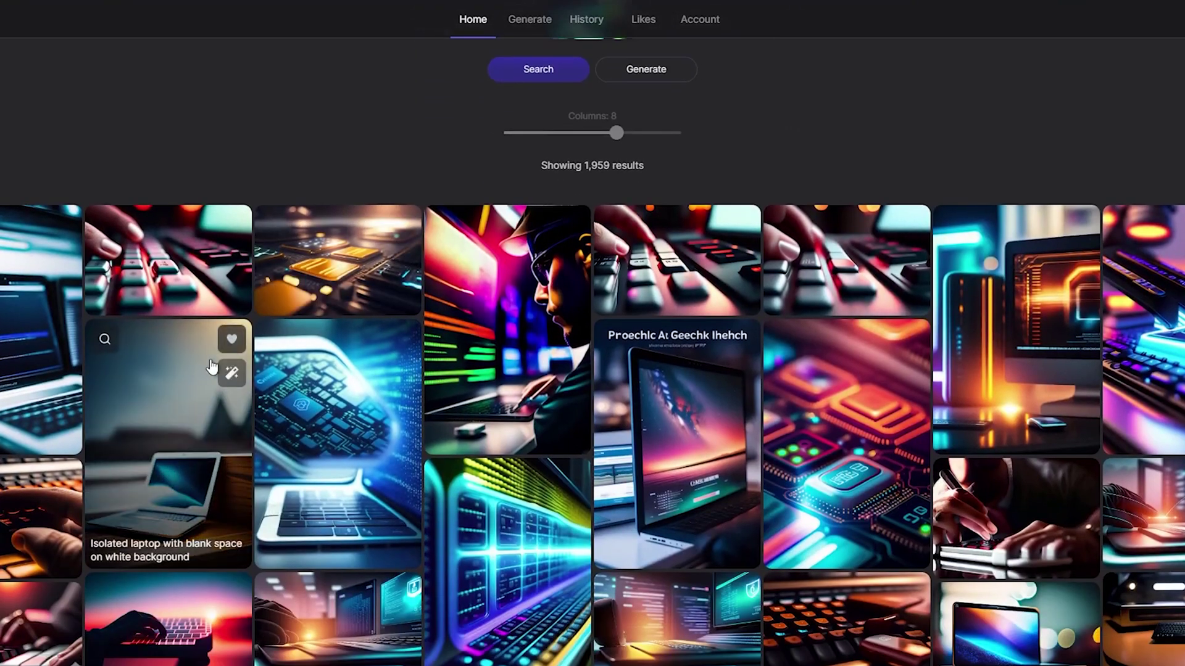
pyautogui.moveTo(909, 353)
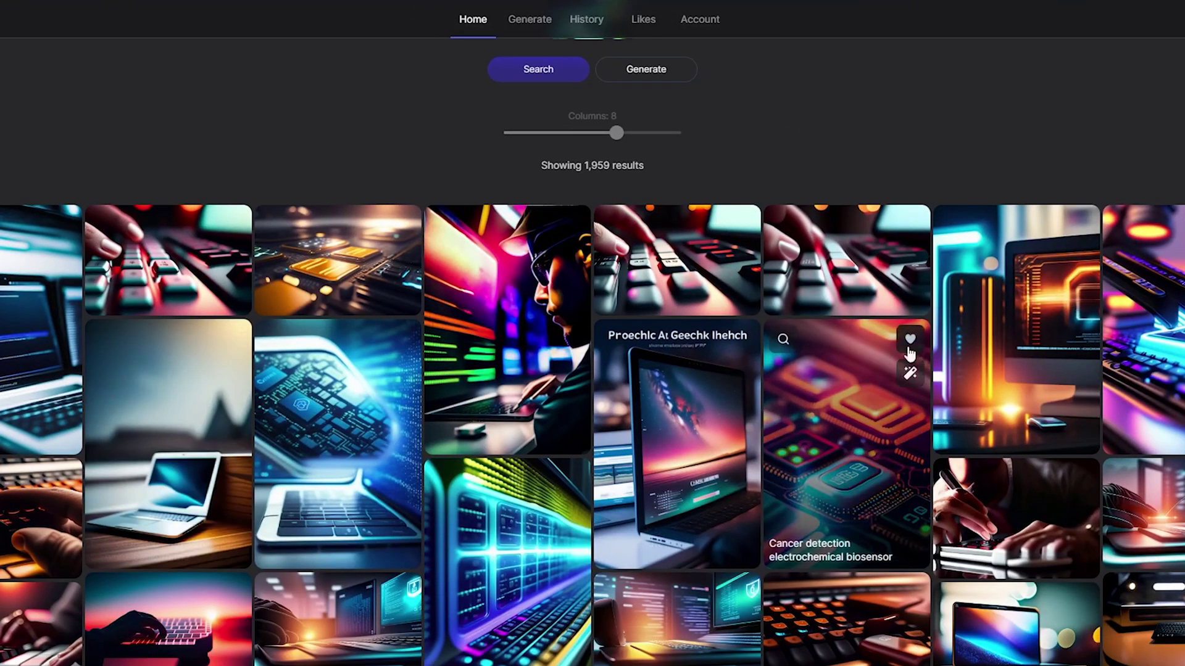
pyautogui.click(1080, 228)
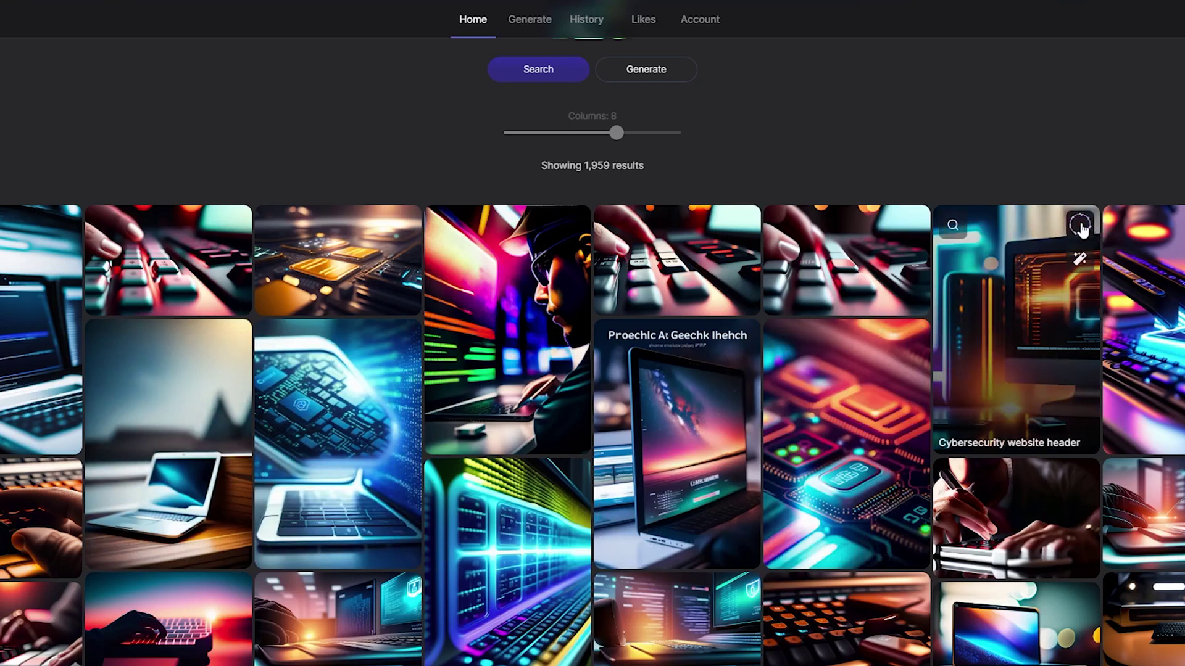
pyautogui.scroll(5, 867, 258)
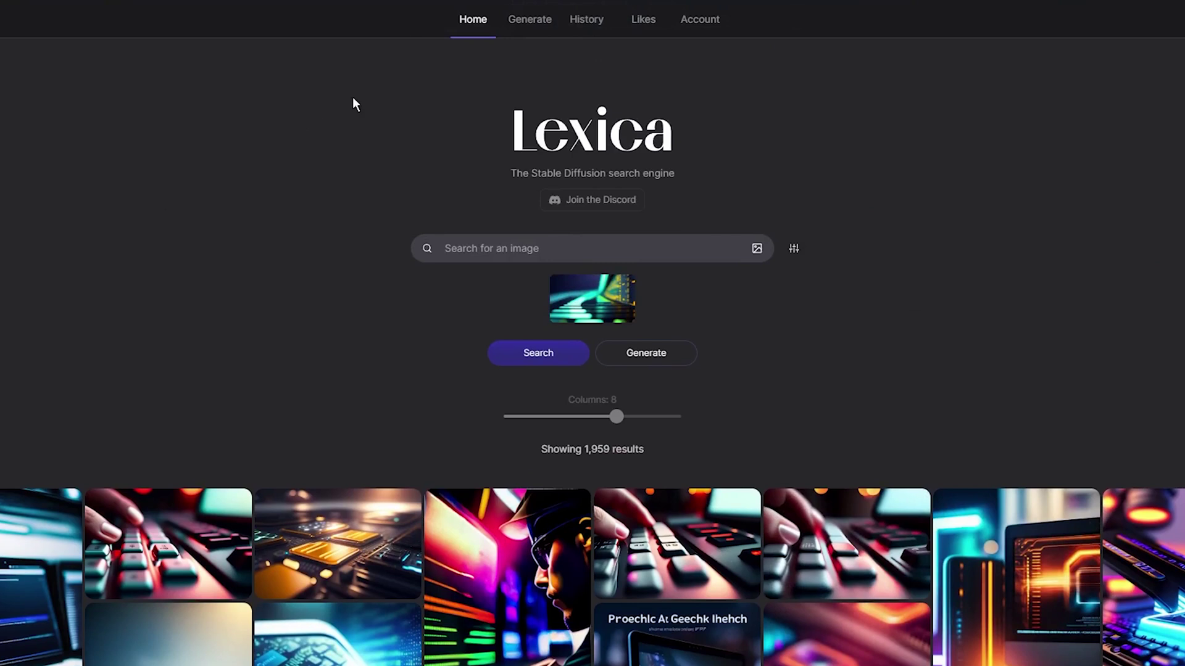
# On the Generate page, enable Fix double heads in Advanced settings, keeping guidance scale 7
pyautogui.click(516, 26)
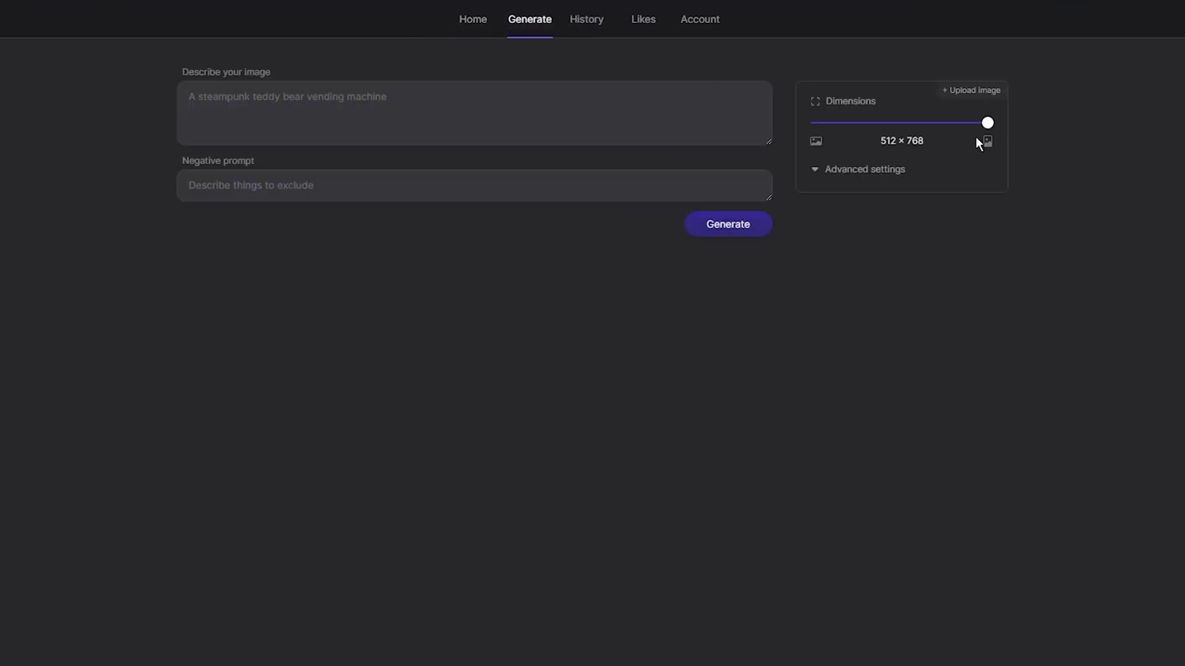
pyautogui.moveTo(987, 123); pyautogui.dragTo(772, 173)
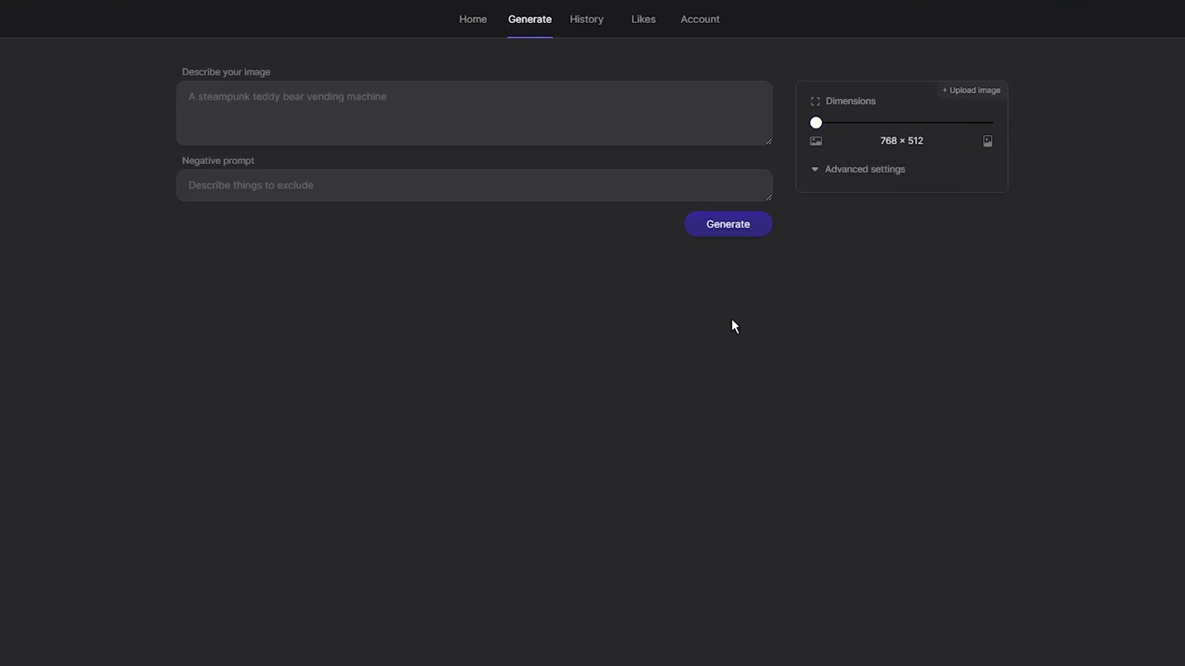
pyautogui.click(822, 173)
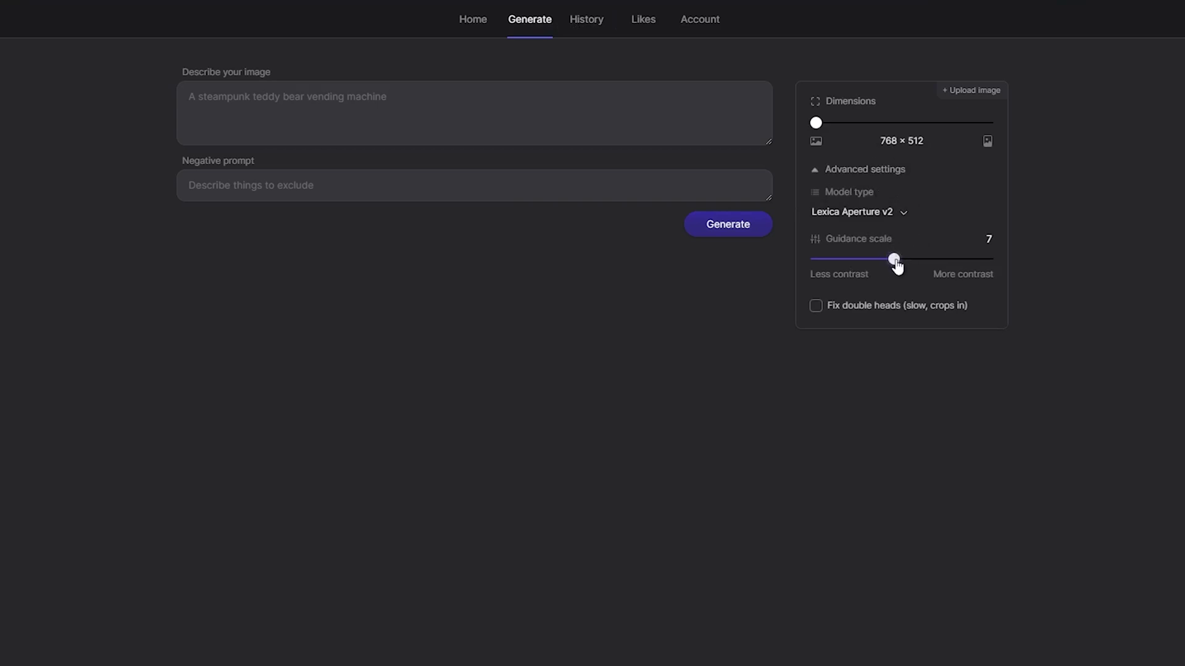
pyautogui.moveTo(897, 266)
pyautogui.mouseDown()
pyautogui.moveTo(910, 267)
pyautogui.moveTo(895, 267)
pyautogui.mouseUp()
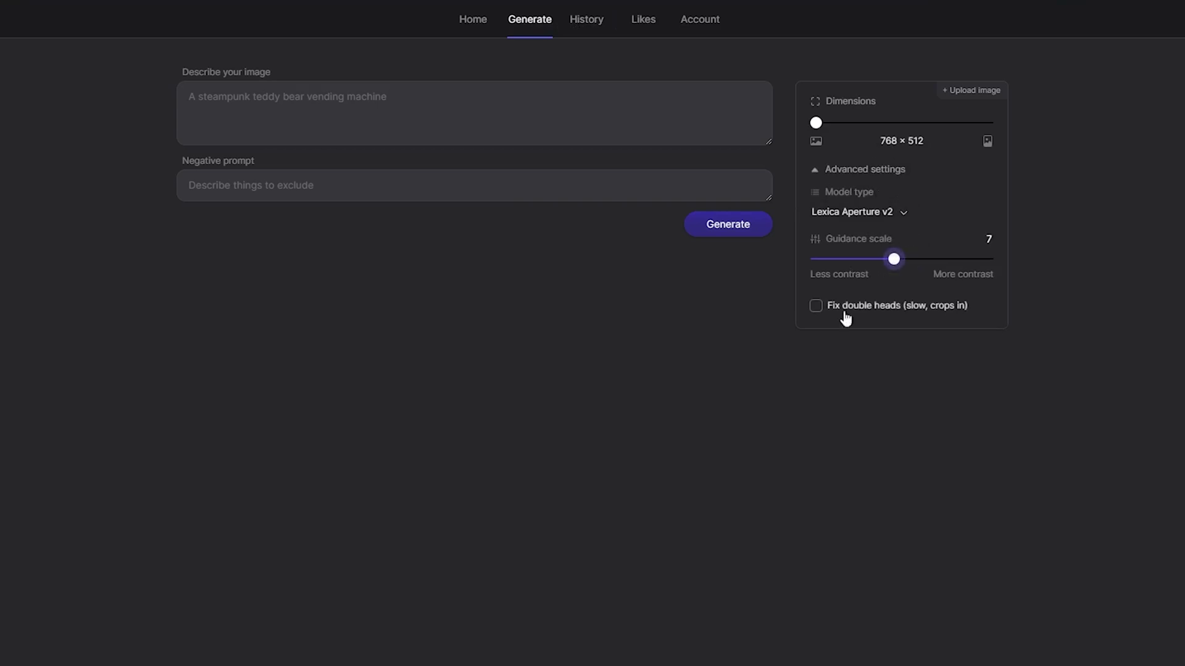
pyautogui.click(816, 309)
# Set a square 640 × 640 output and paste the 'A cute robot artist painting on an easel. concept art' prompt
pyautogui.moveTo(815, 123); pyautogui.dragTo(901, 128)
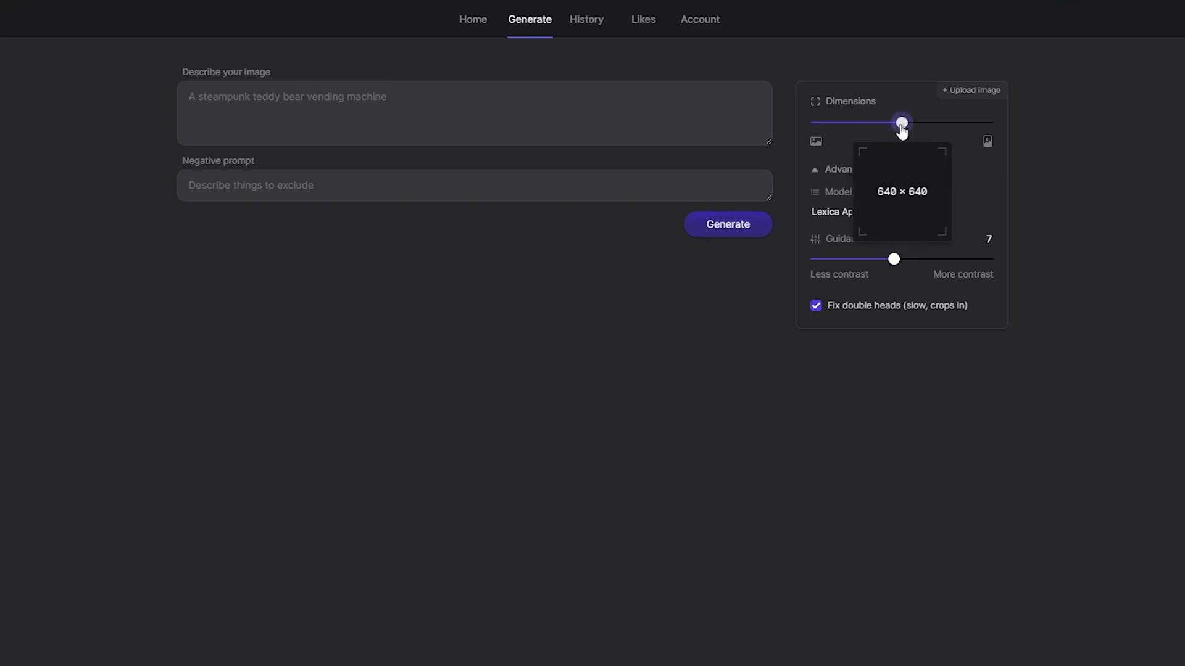
pyautogui.click(412, 125)
pyautogui.rightClick(413, 125)
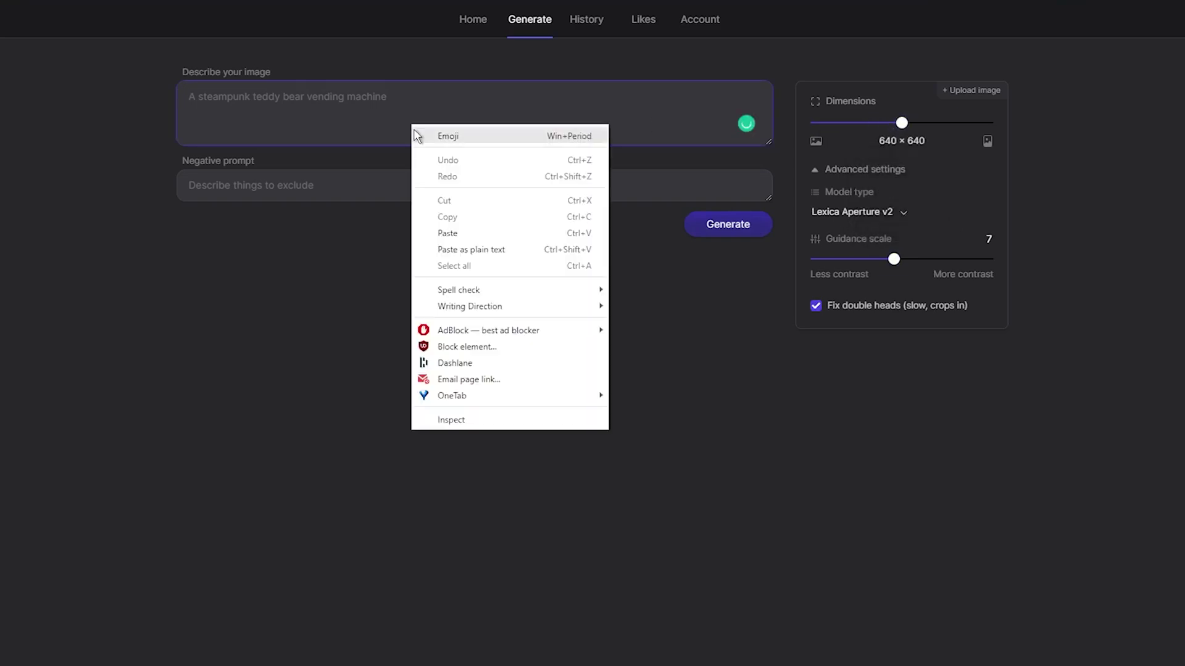
pyautogui.click(451, 235)
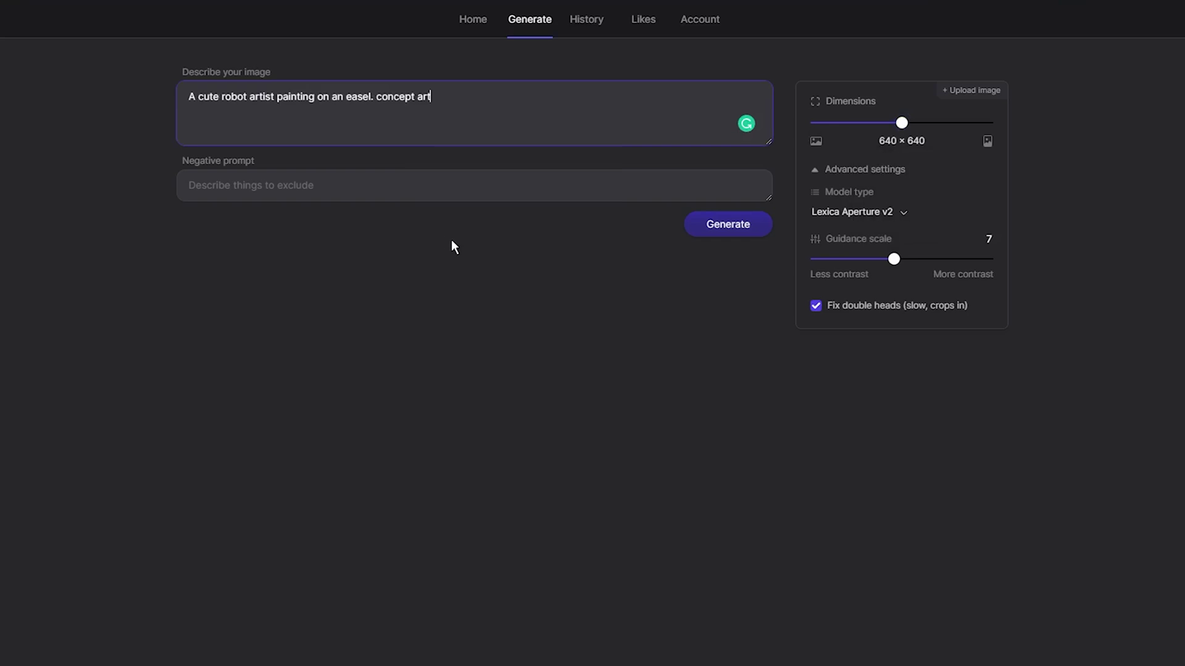
# Generate four images from the cute robot artist painting prompt
pyautogui.click(722, 229)
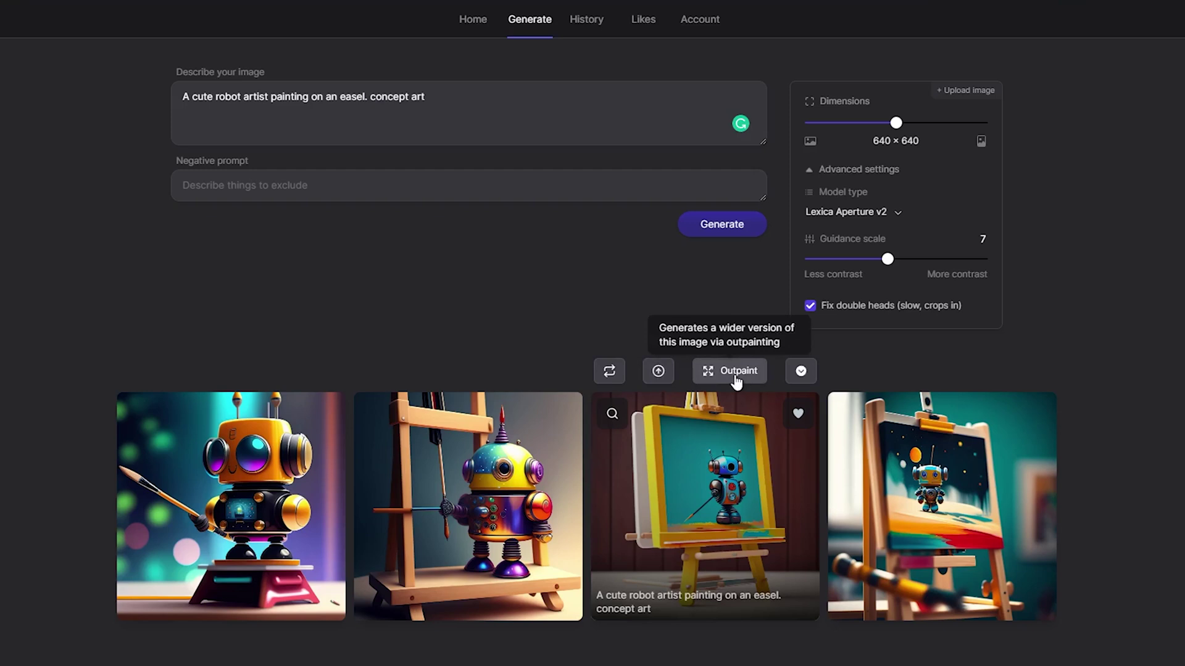
# Create four variations of the third robot-at-yellow-easel image
pyautogui.click(799, 375)
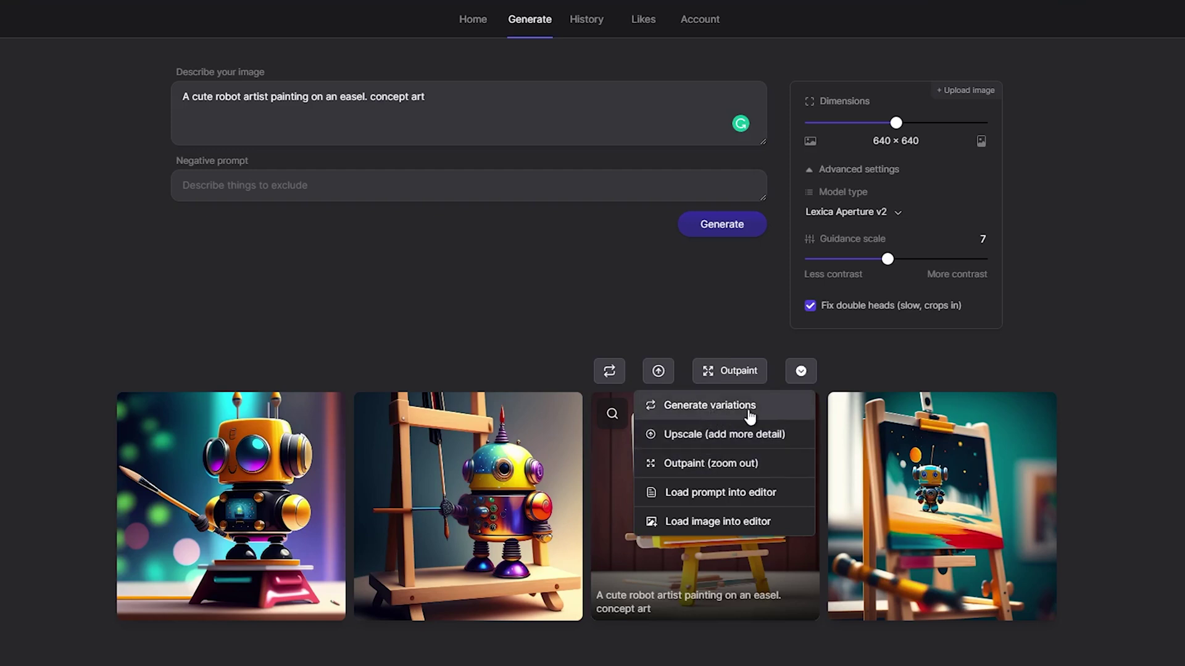
pyautogui.click(682, 407)
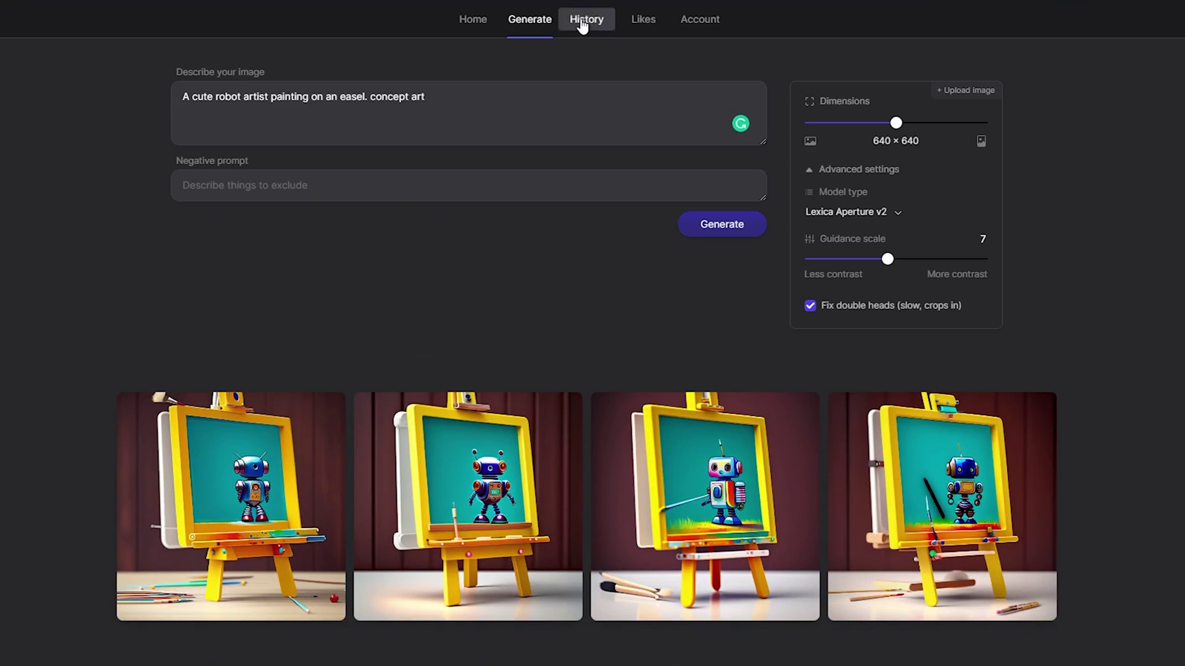
# Show the History Camera Roll with 314 generated images, newest robot images first
pyautogui.click(582, 26)
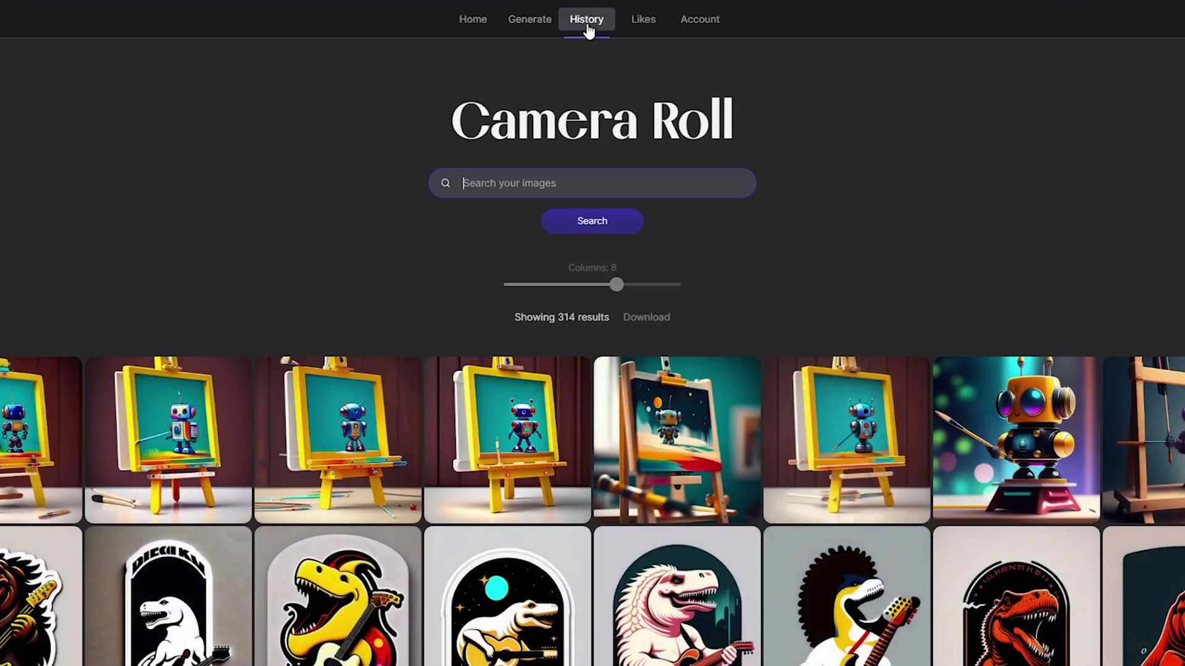
pyautogui.moveTo(349, 419)
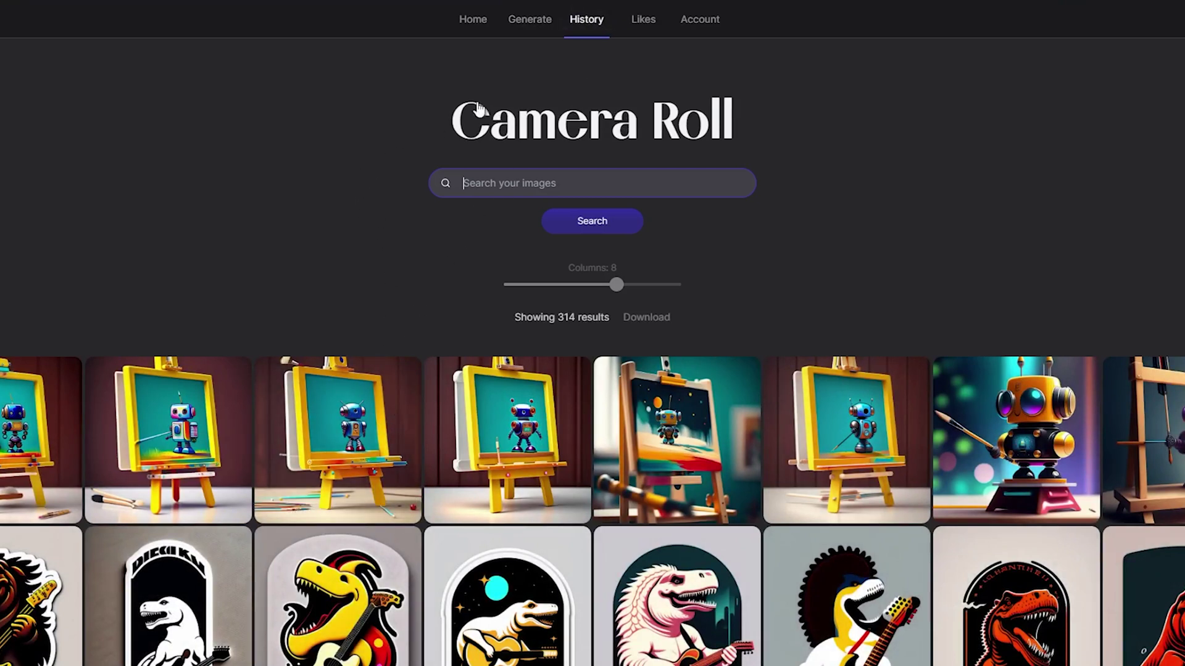
# From the 3 liked images, view details of 'Isolated laptop with blank space on white background'
pyautogui.click(644, 27)
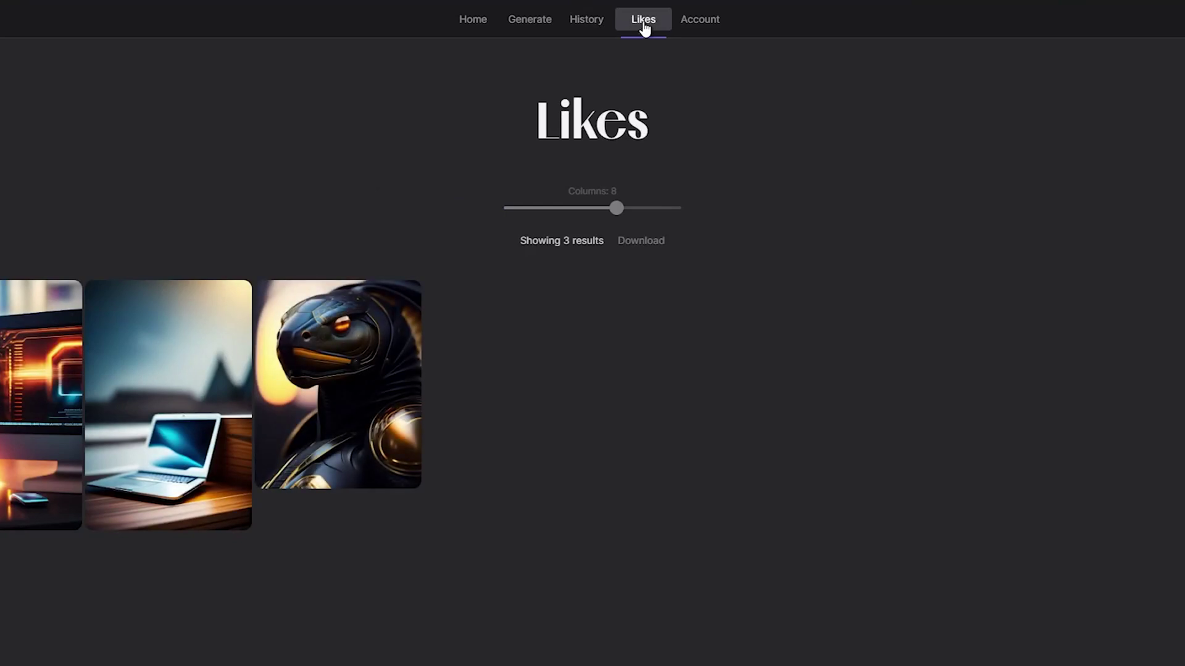
pyautogui.click(140, 374)
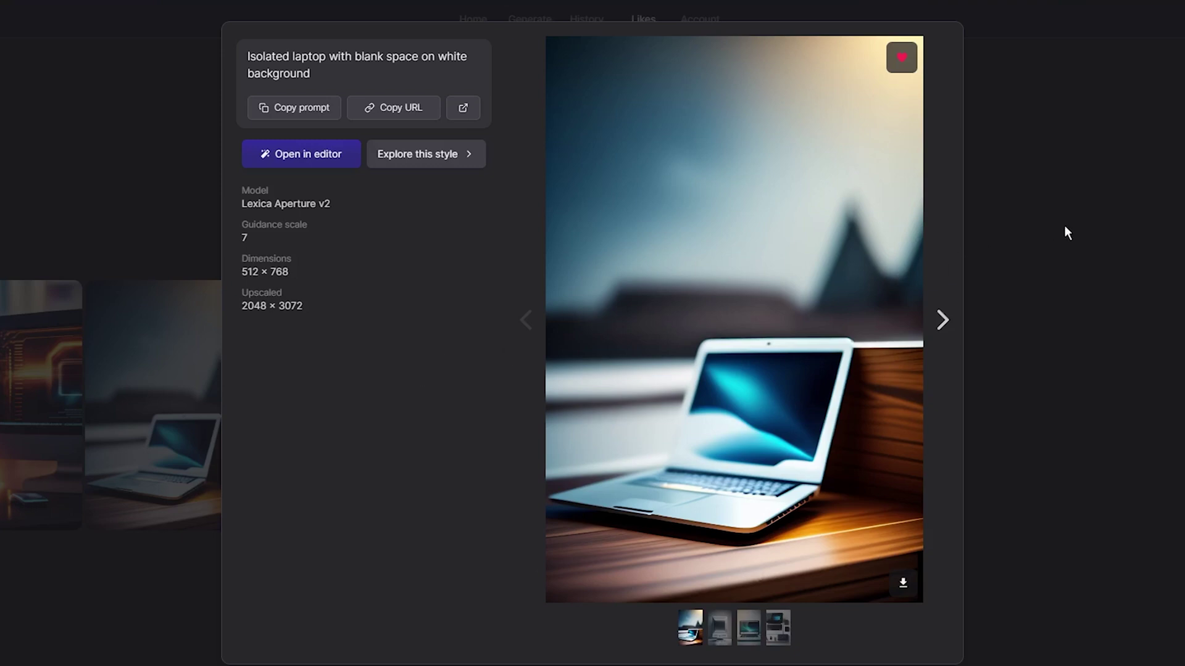
# Close the laptop details and review the $10/month Starter plan's 1,000 fast generations
pyautogui.click(1098, 222)
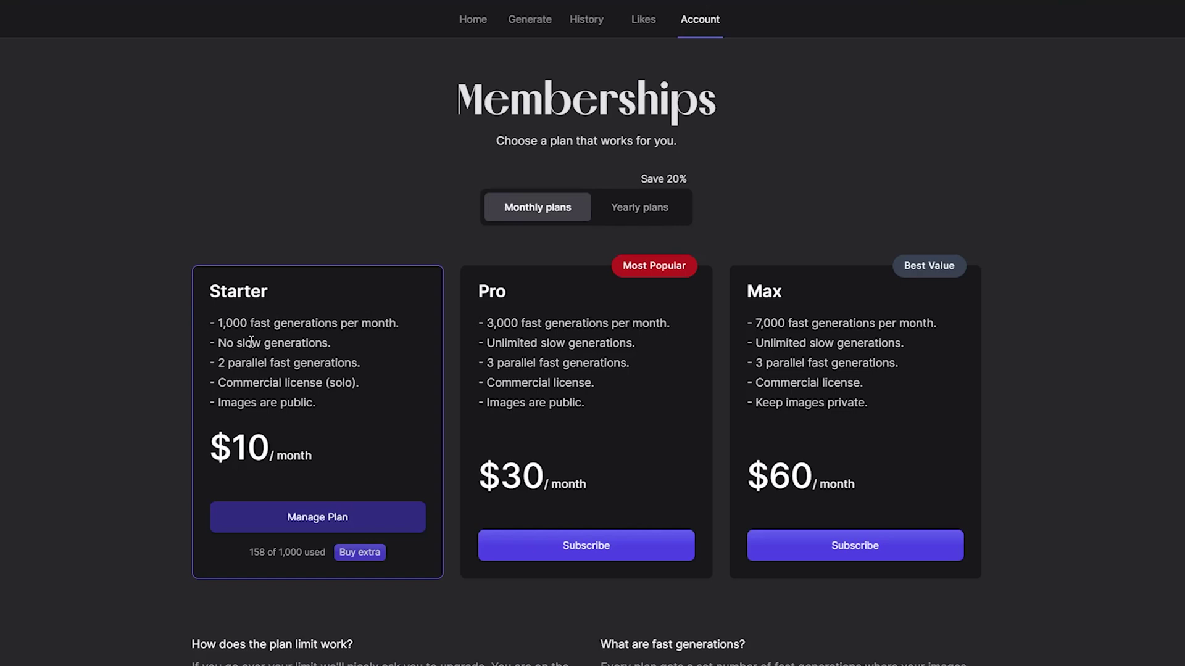
pyautogui.moveTo(220, 328); pyautogui.dragTo(397, 323)
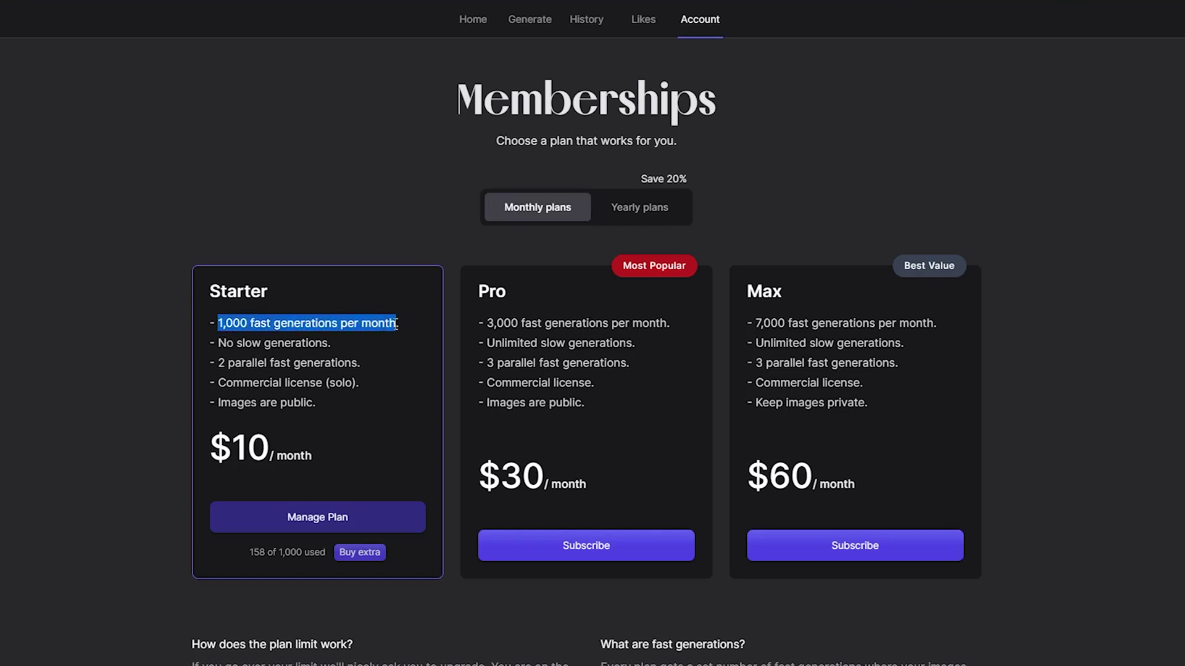
pyautogui.click(378, 337)
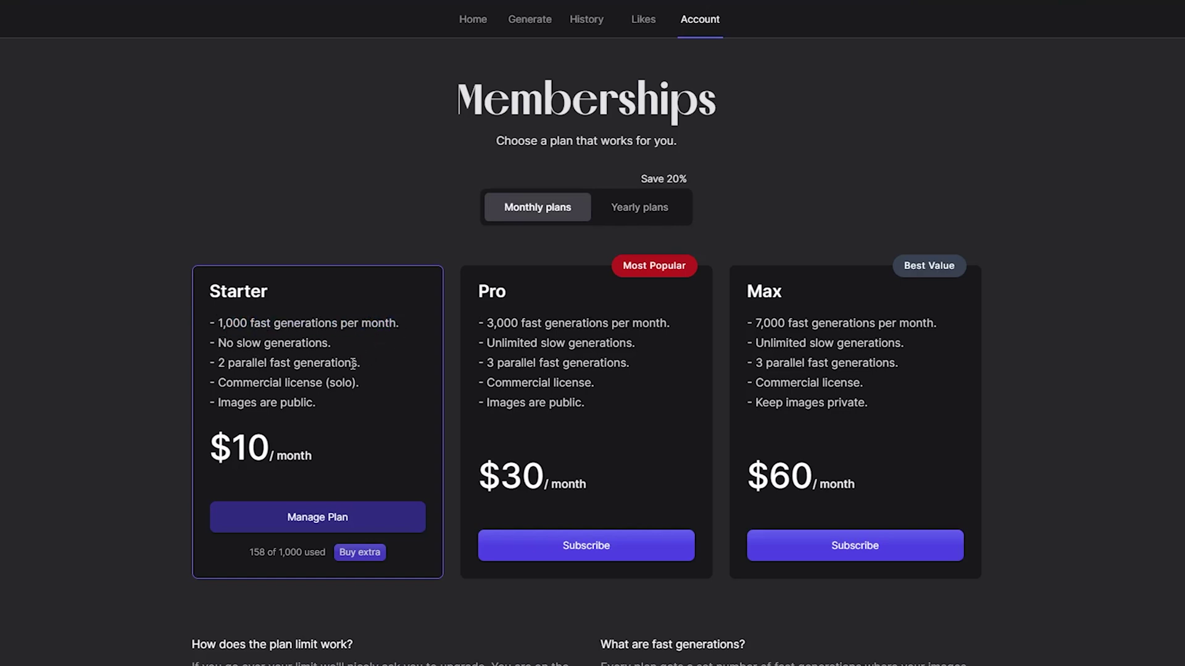
pyautogui.doubleClick(339, 382)
pyautogui.scroll(-1, 130, 357)
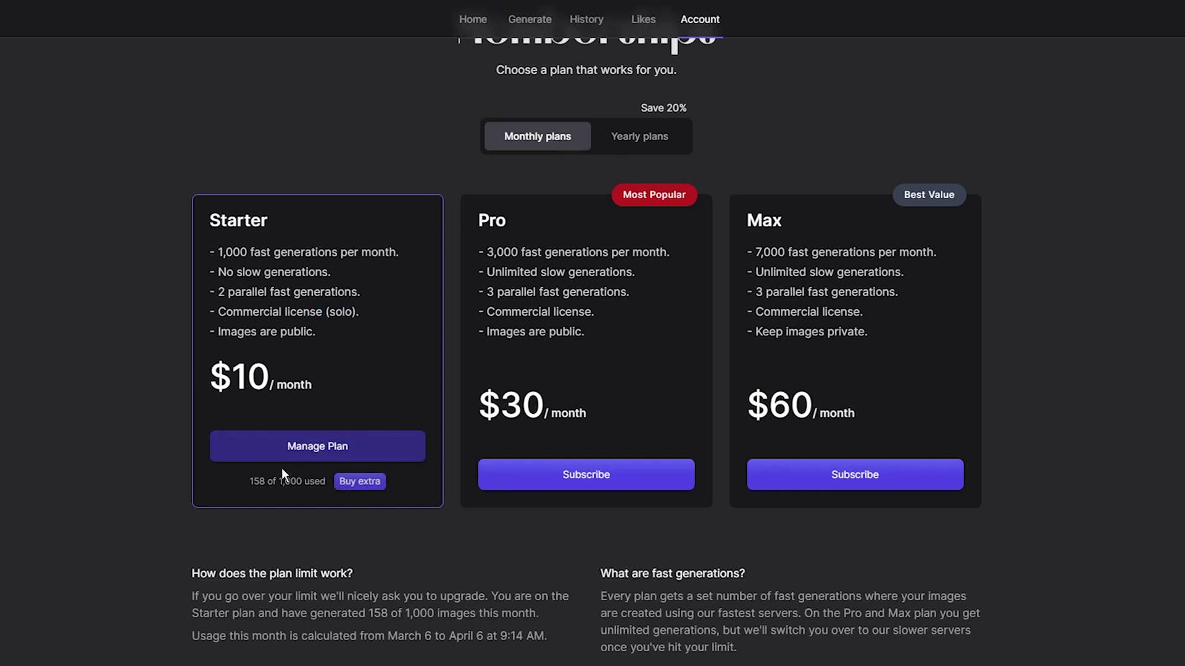
# Check the extra fast generation packs, then review the Pro plan's 3,000 fast generations
pyautogui.click(354, 483)
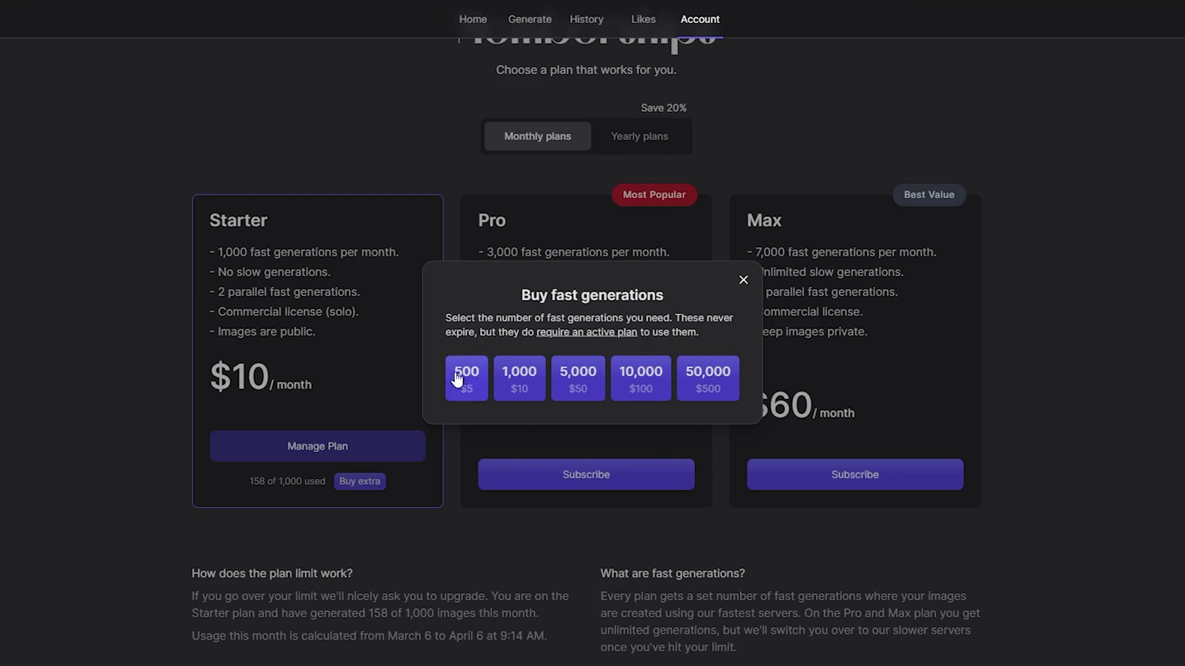
pyautogui.click(743, 280)
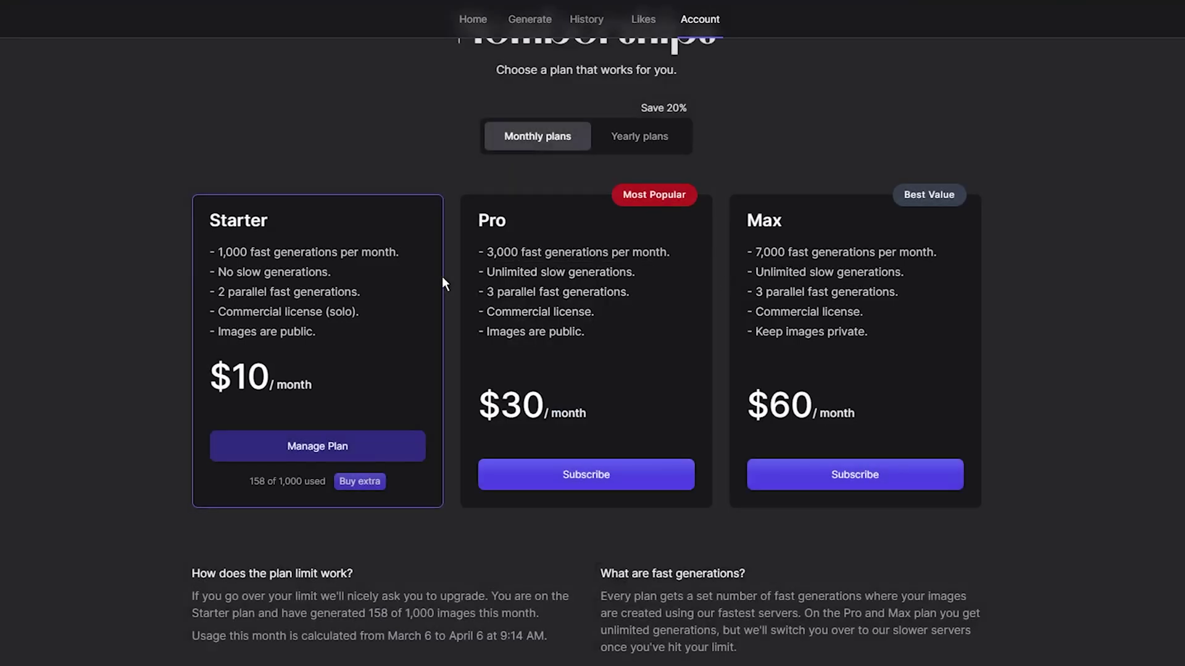
pyautogui.scroll(2, 442, 281)
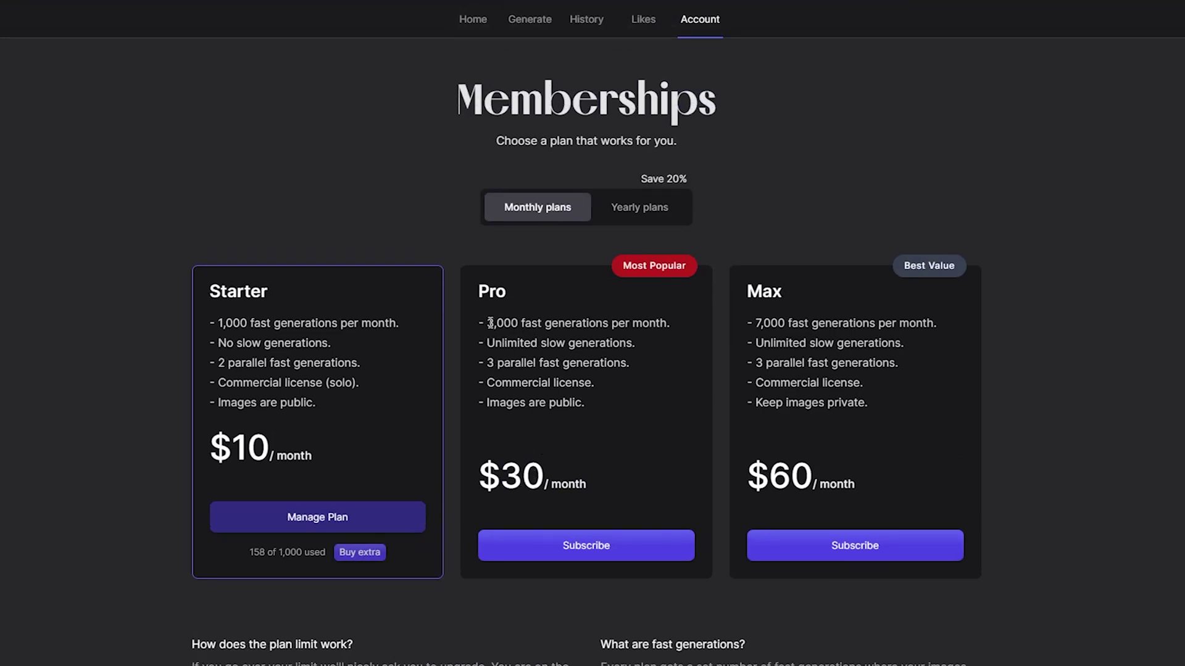
pyautogui.moveTo(490, 323); pyautogui.dragTo(671, 325)
pyautogui.click(675, 335)
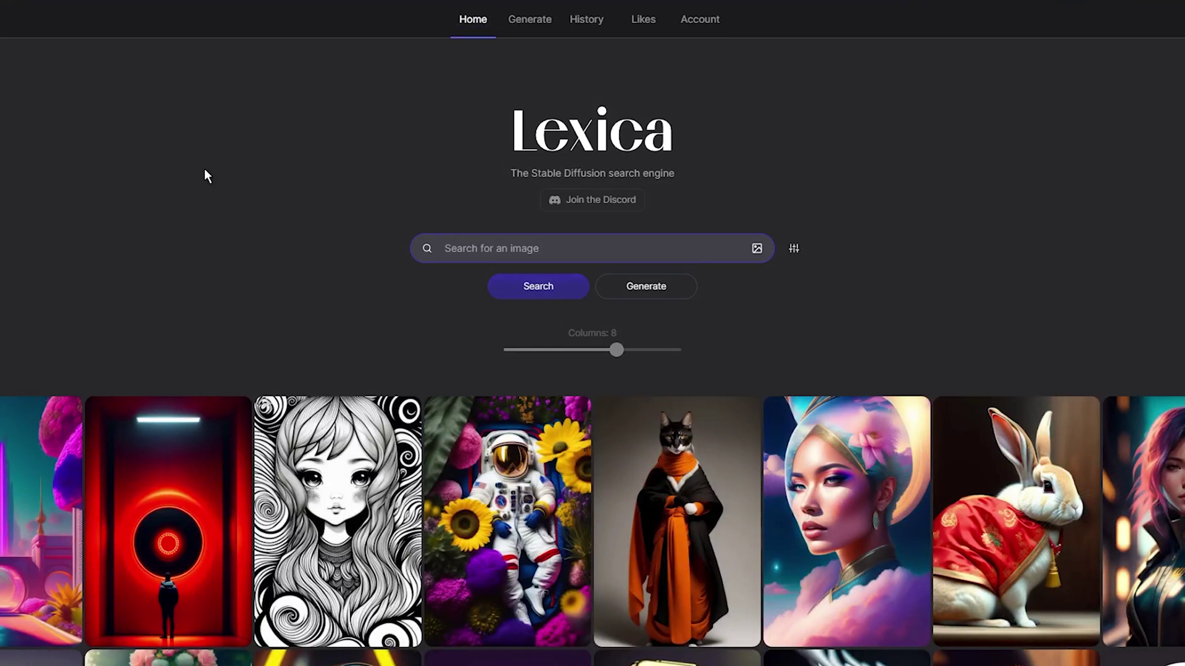
pyautogui.scroll(-5, 207, 177)
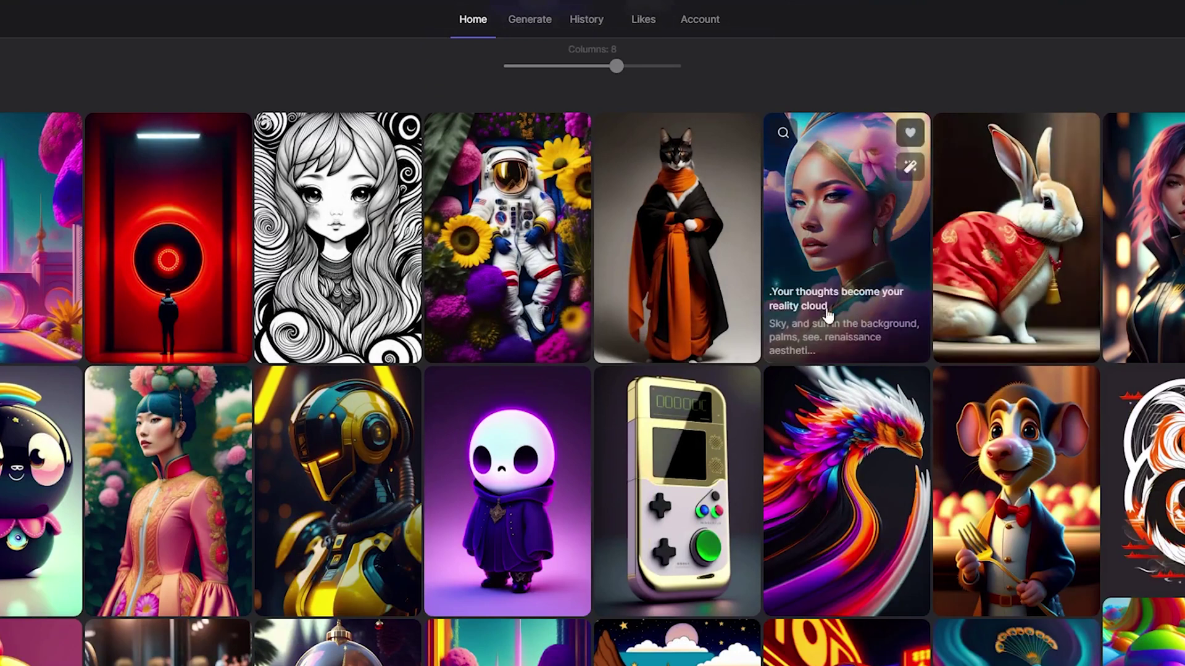
pyautogui.click(697, 287)
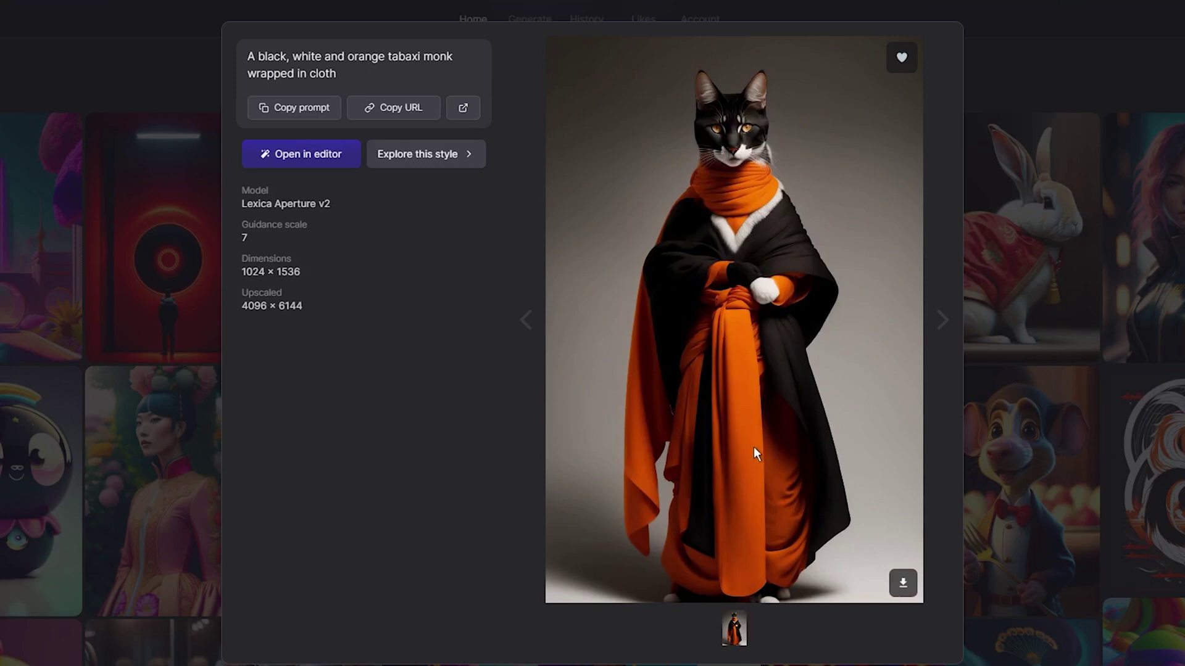
pyautogui.click(985, 387)
pyautogui.scroll(-3, 985, 387)
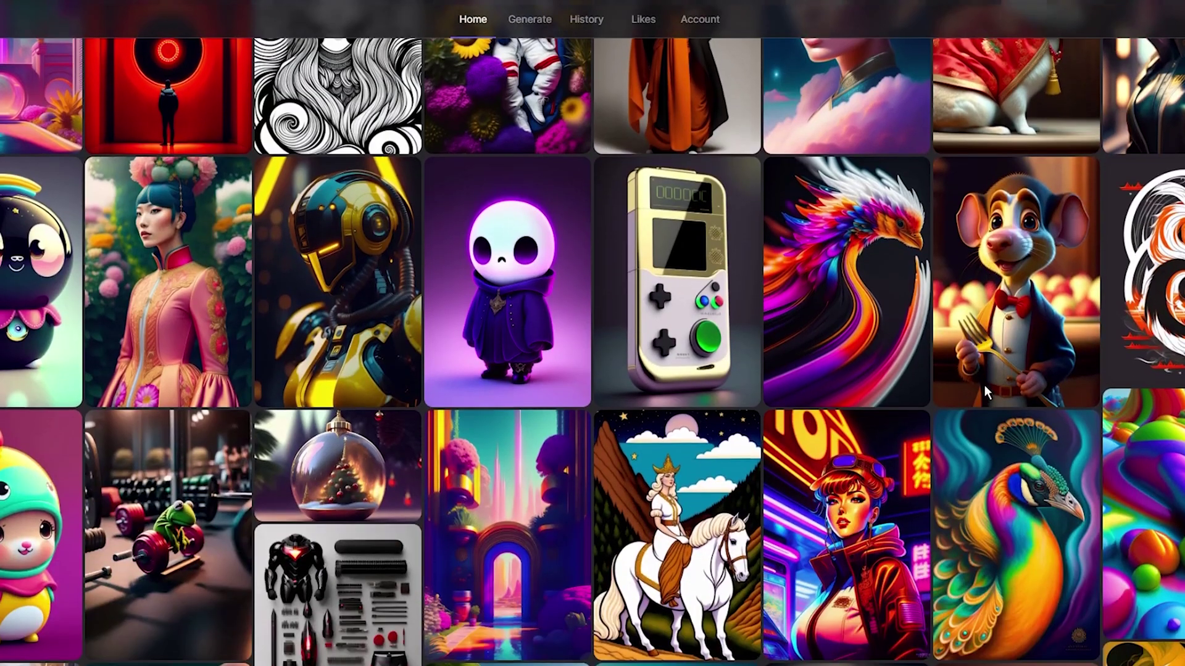
pyautogui.scroll(-1, 985, 393)
pyautogui.click(513, 286)
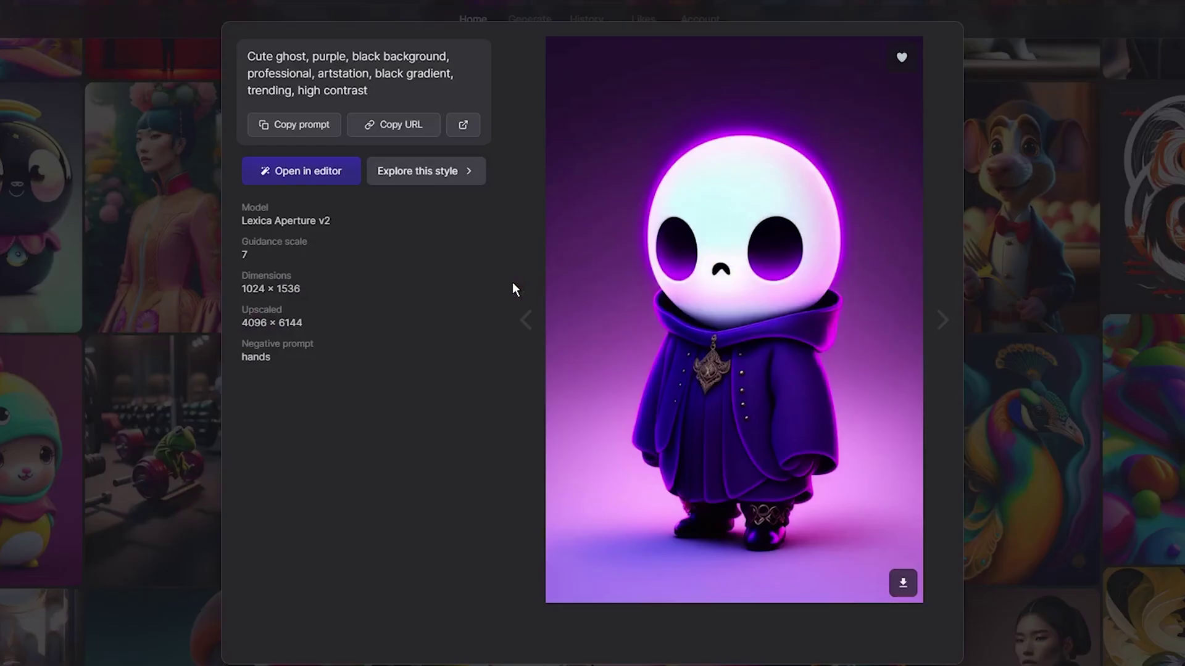
pyautogui.click(1043, 348)
pyautogui.scroll(-5, 948, 338)
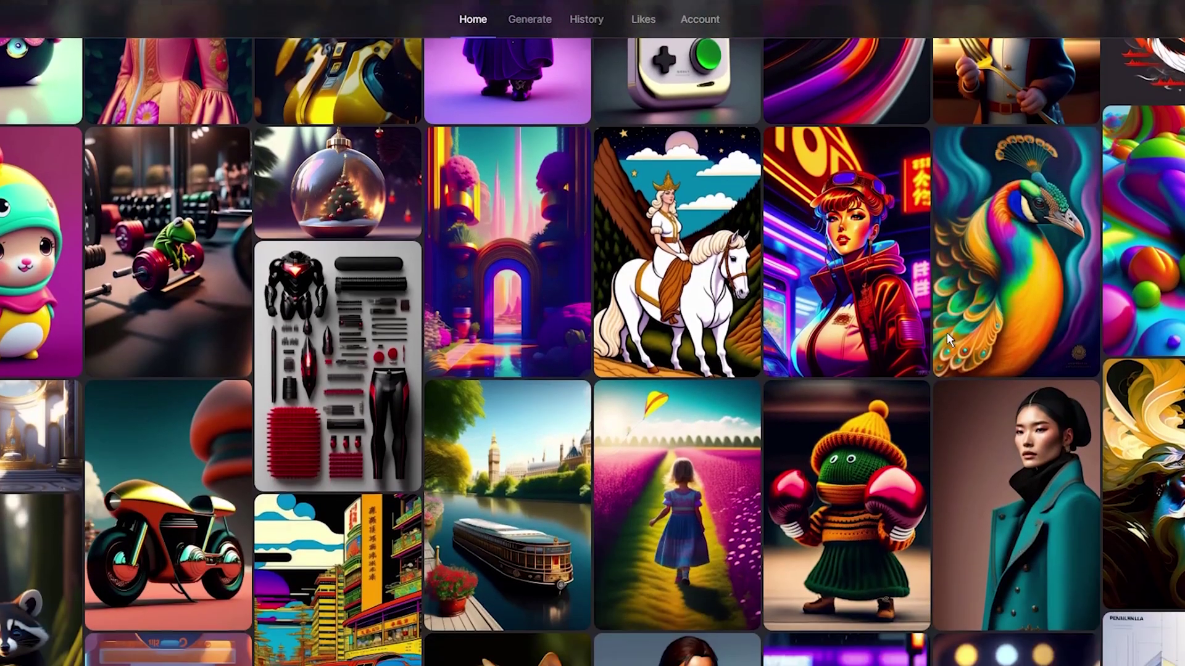
pyautogui.scroll(-2, 949, 336)
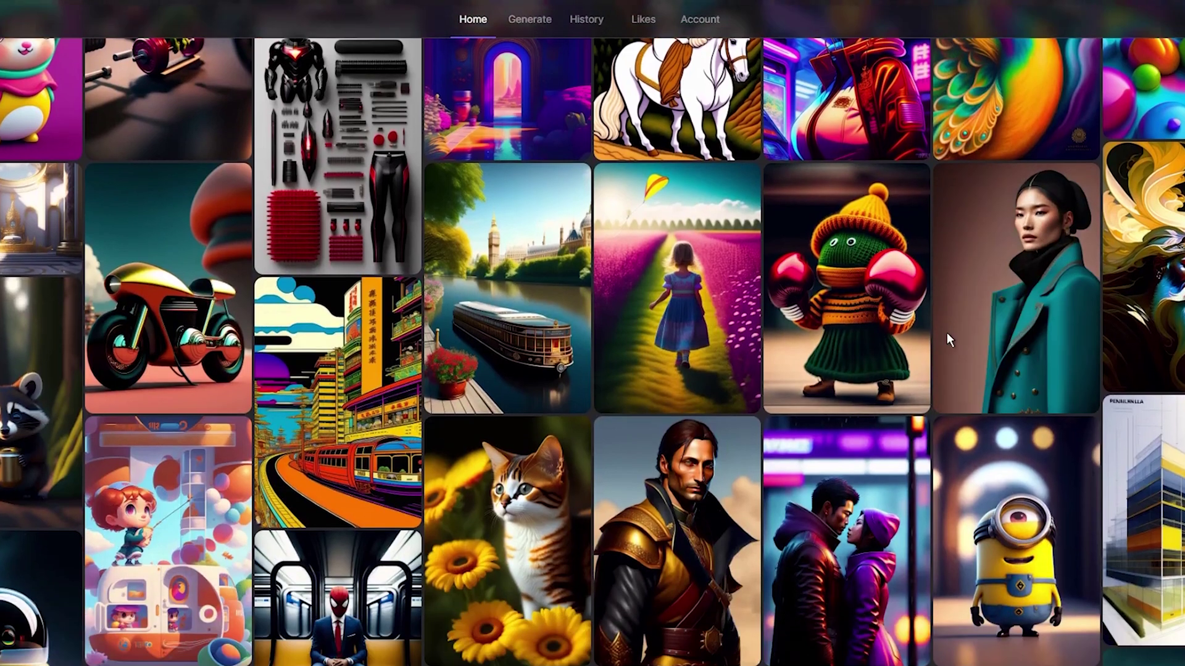
pyautogui.scroll(-1, 877, 324)
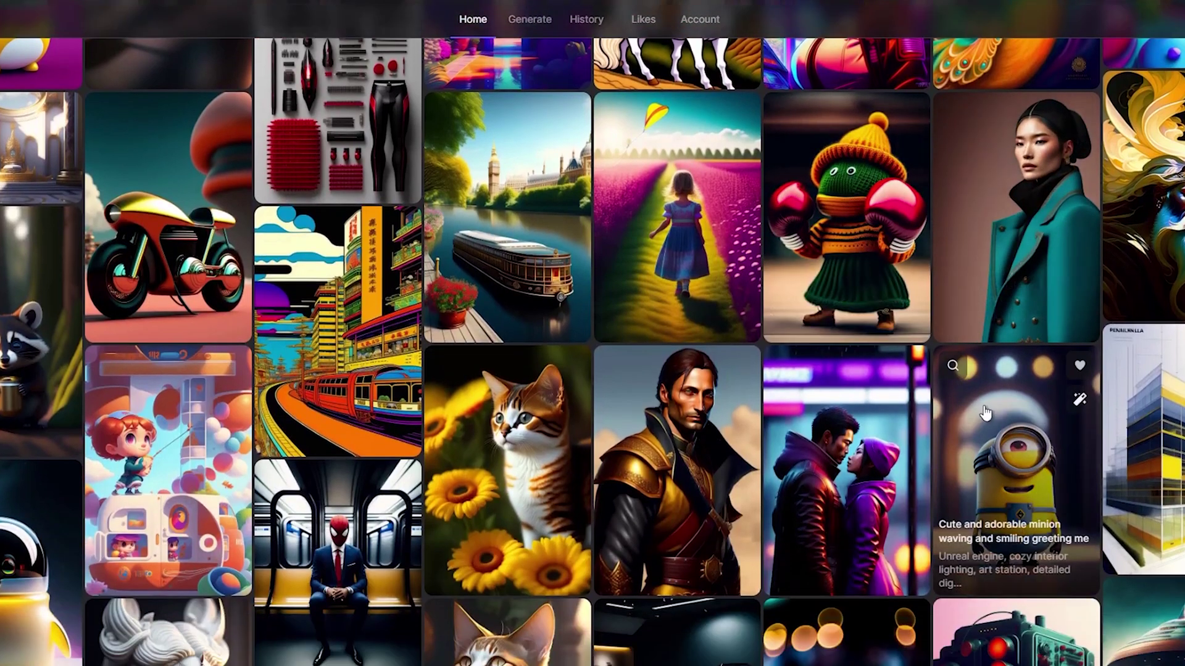
pyautogui.click(965, 400)
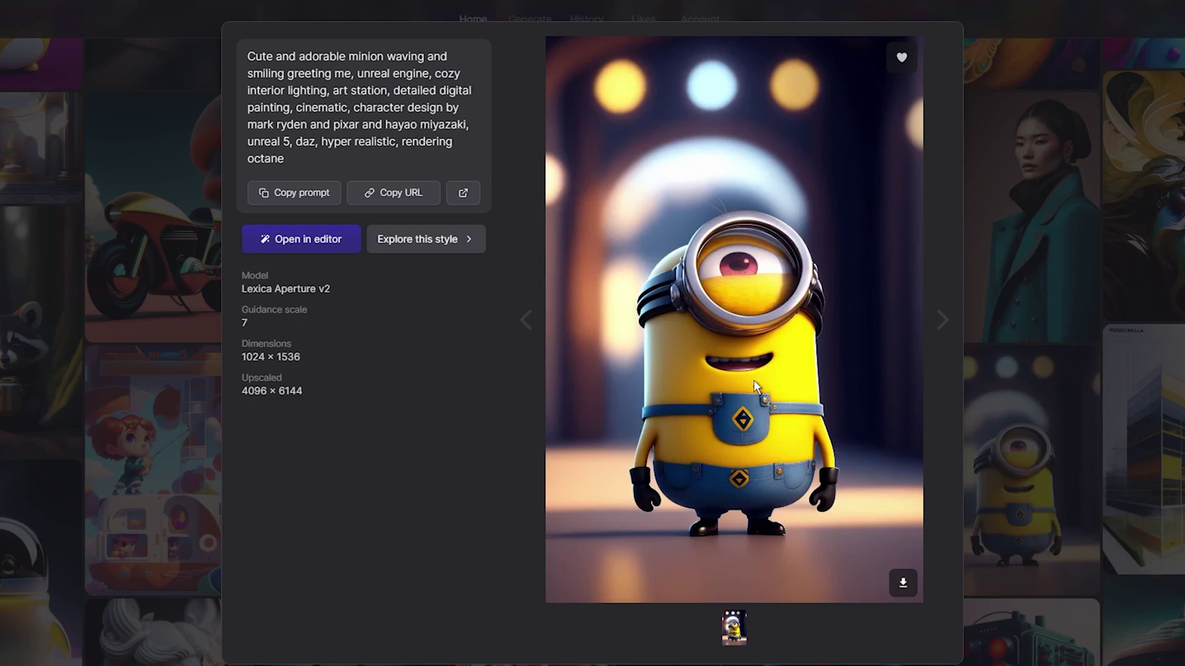
pyautogui.click(1016, 435)
pyautogui.scroll(-5, 831, 395)
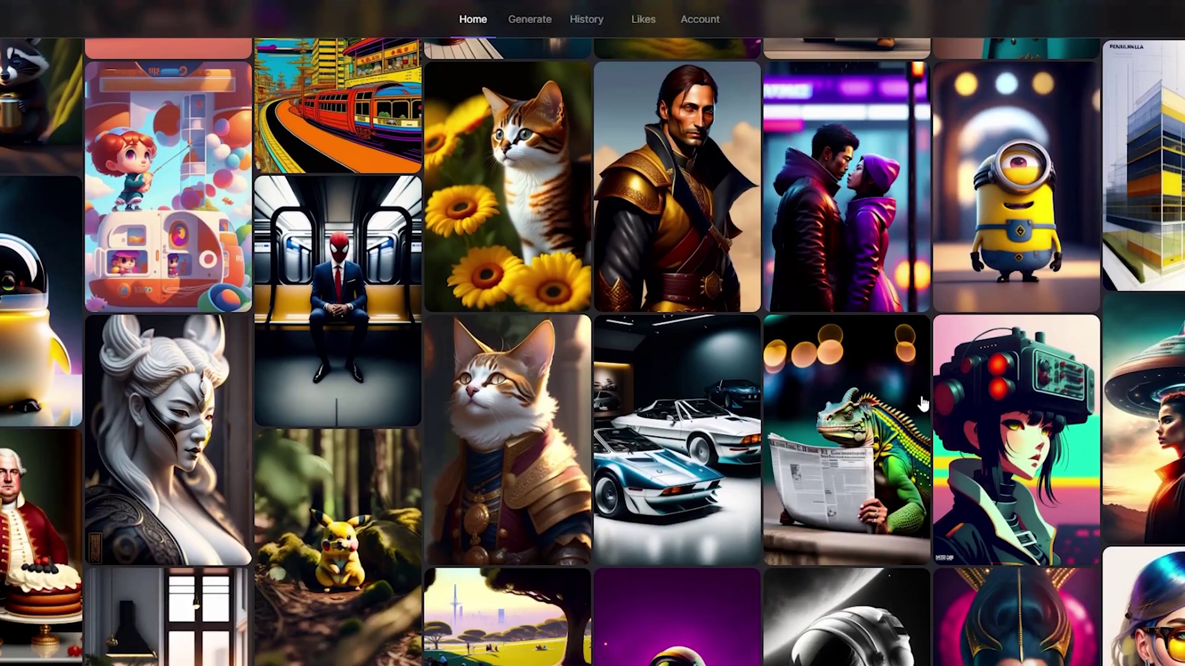
pyautogui.scroll(-1, 919, 401)
pyautogui.click(374, 284)
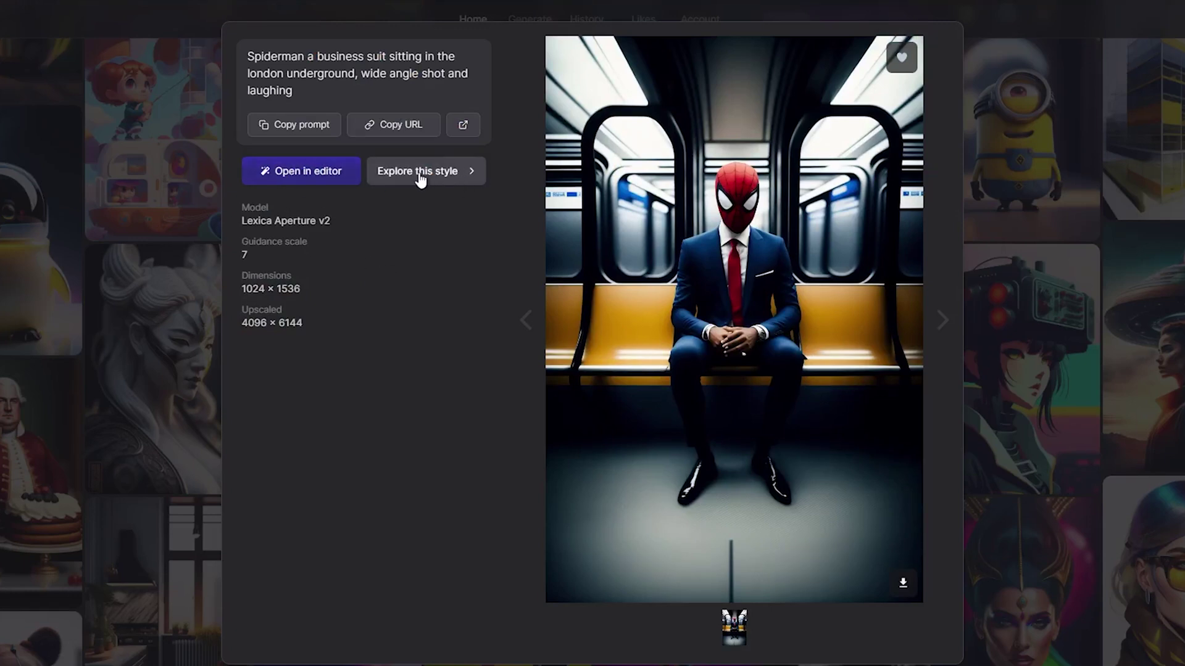
pyautogui.moveTo(248, 56); pyautogui.dragTo(355, 73)
pyautogui.click(308, 87)
pyautogui.click(980, 399)
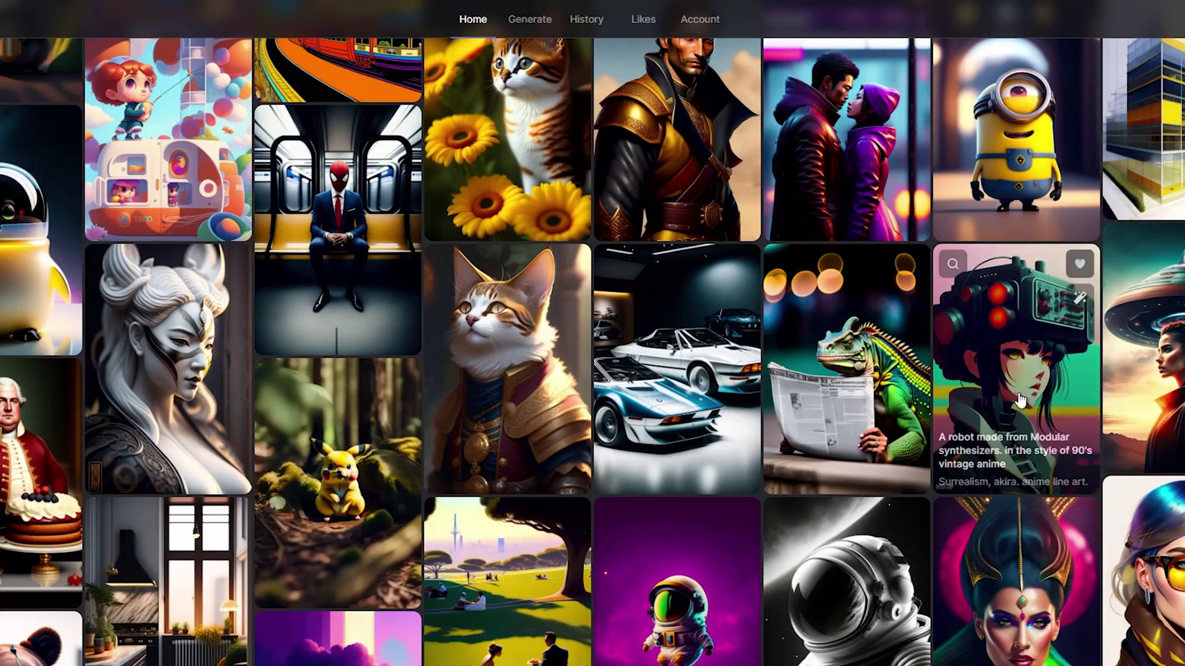
pyautogui.scroll(-5, 802, 358)
pyautogui.scroll(-3, 902, 361)
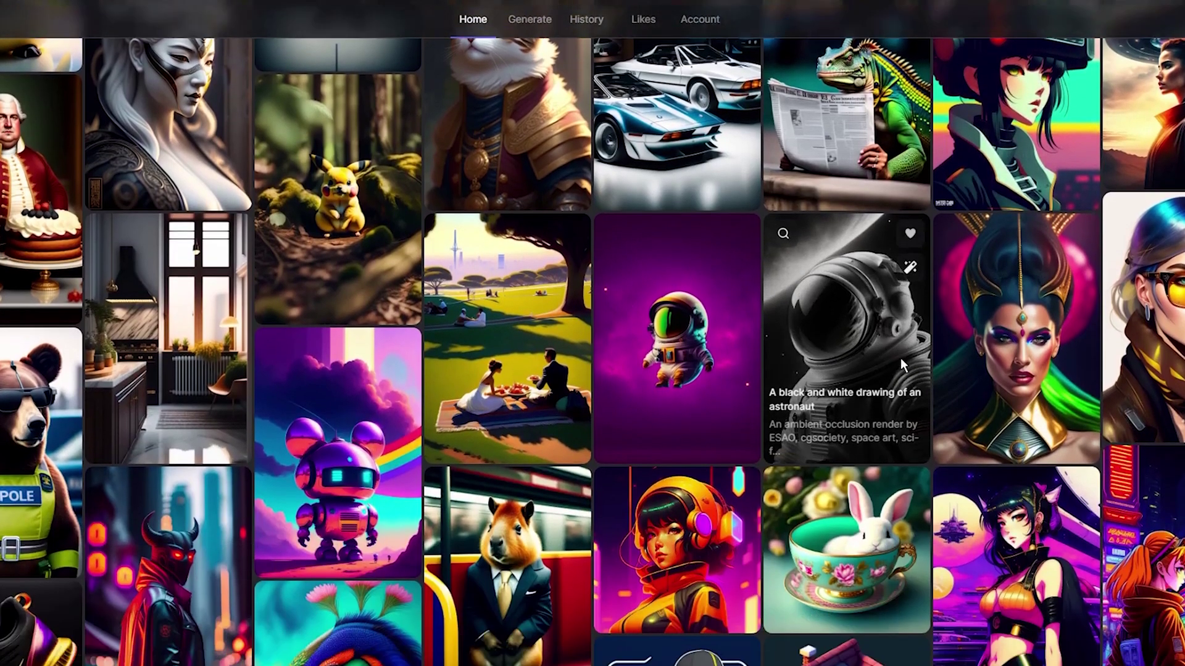
pyautogui.scroll(-2, 982, 363)
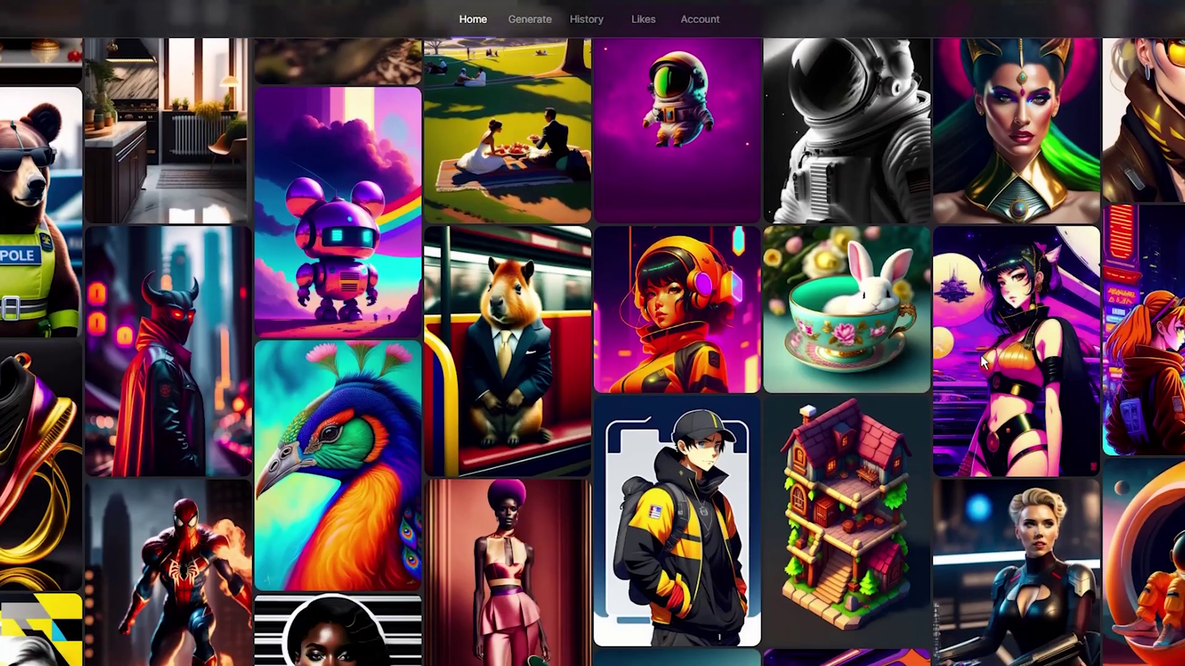
pyautogui.scroll(-3, 982, 364)
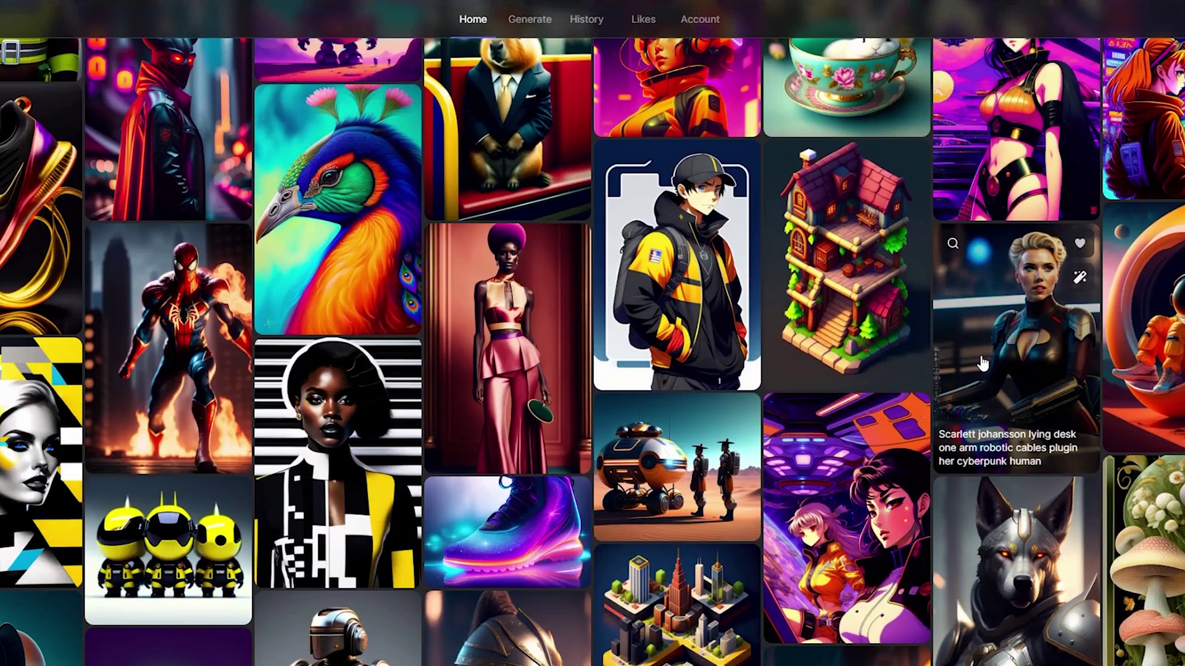
pyautogui.scroll(-2, 982, 365)
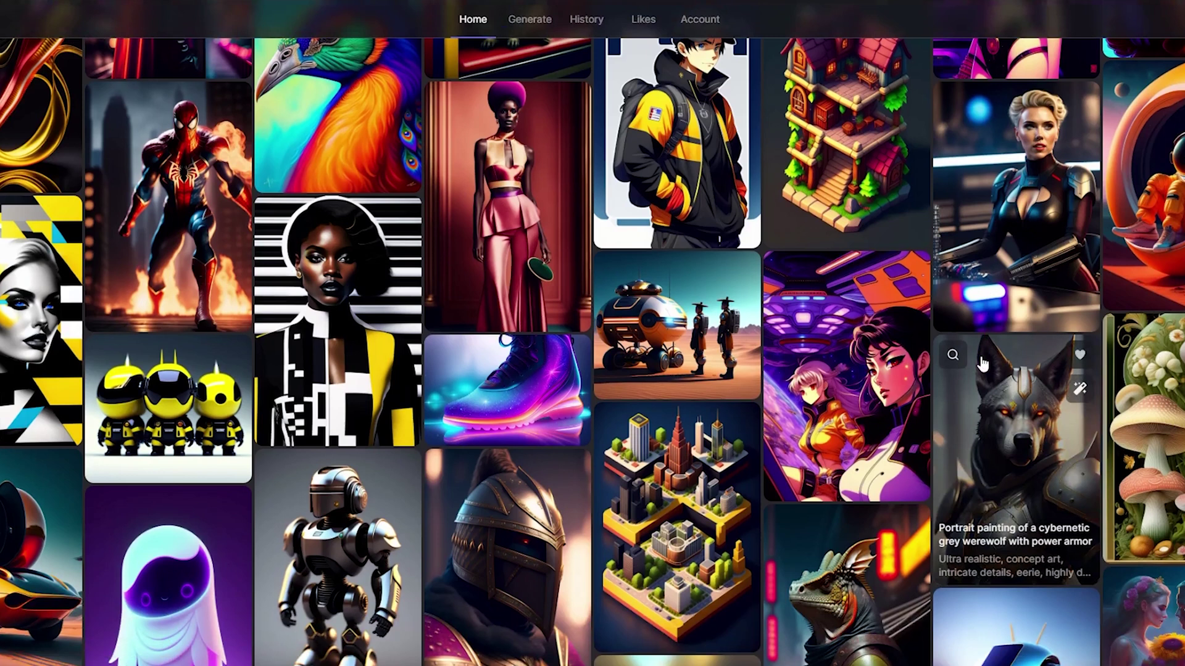
pyautogui.scroll(-3, 982, 364)
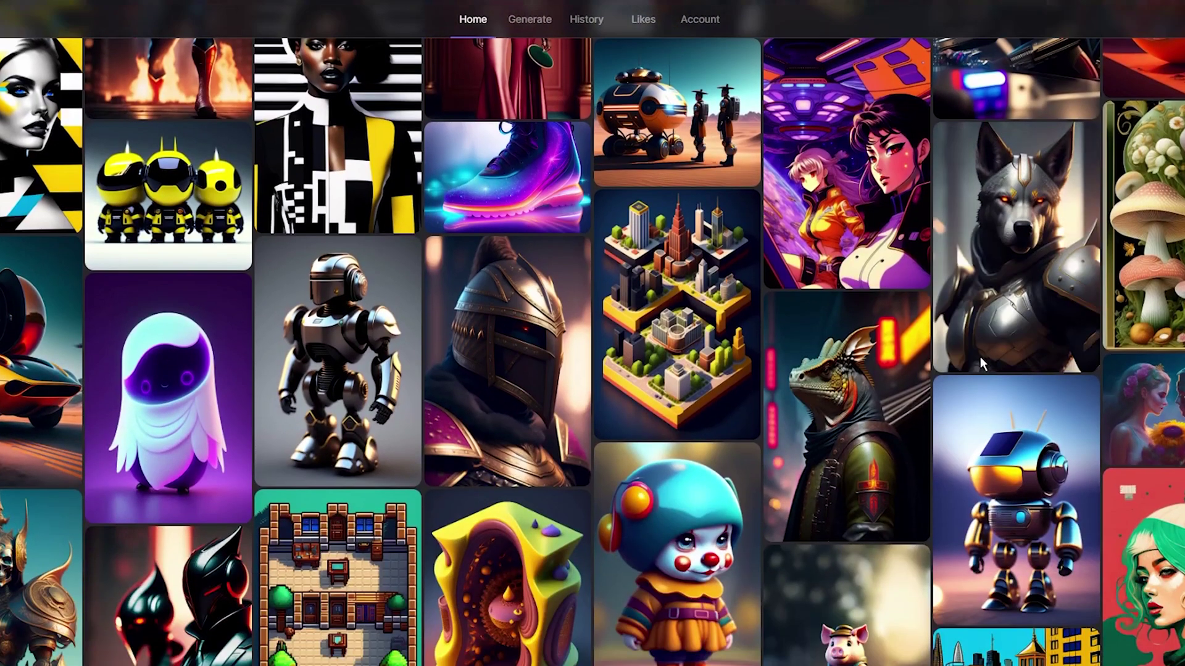
pyautogui.scroll(-3, 980, 356)
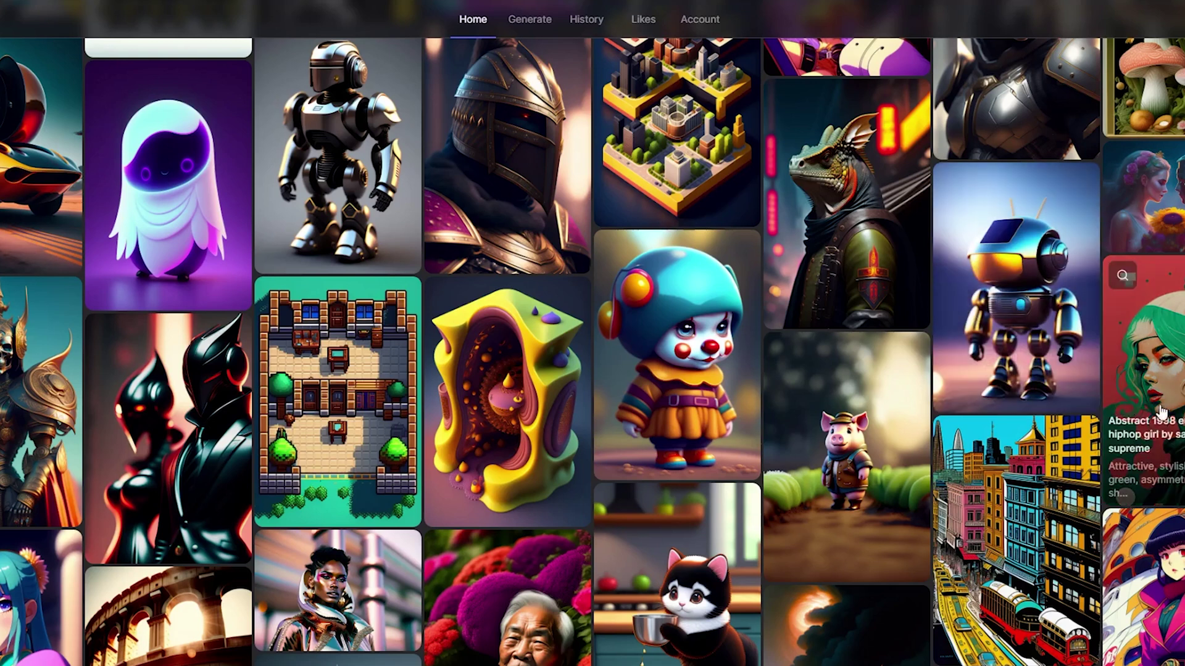
pyautogui.scroll(-3, 1161, 412)
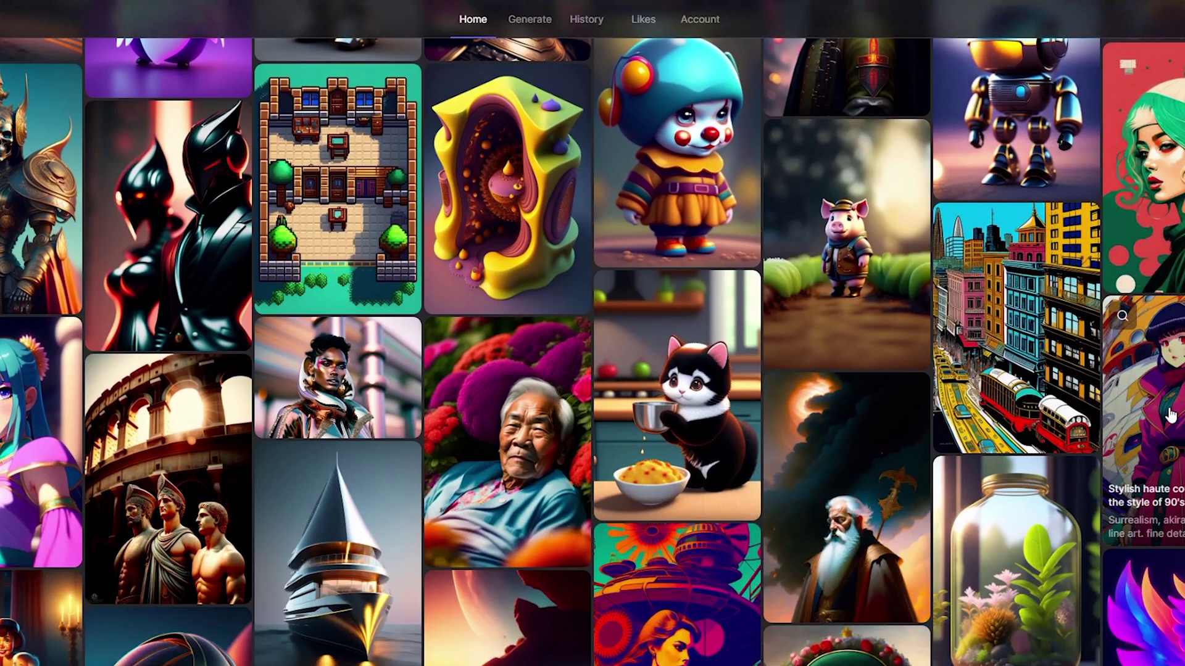
pyautogui.scroll(-3, 1170, 414)
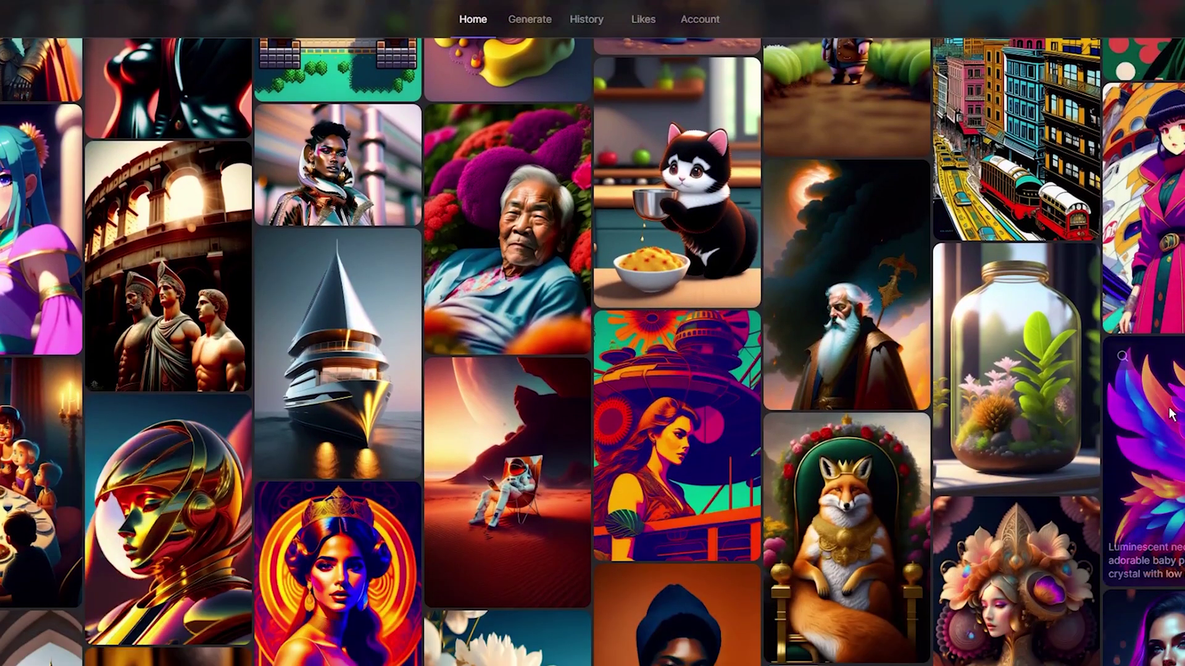
pyautogui.scroll(-3, 1171, 415)
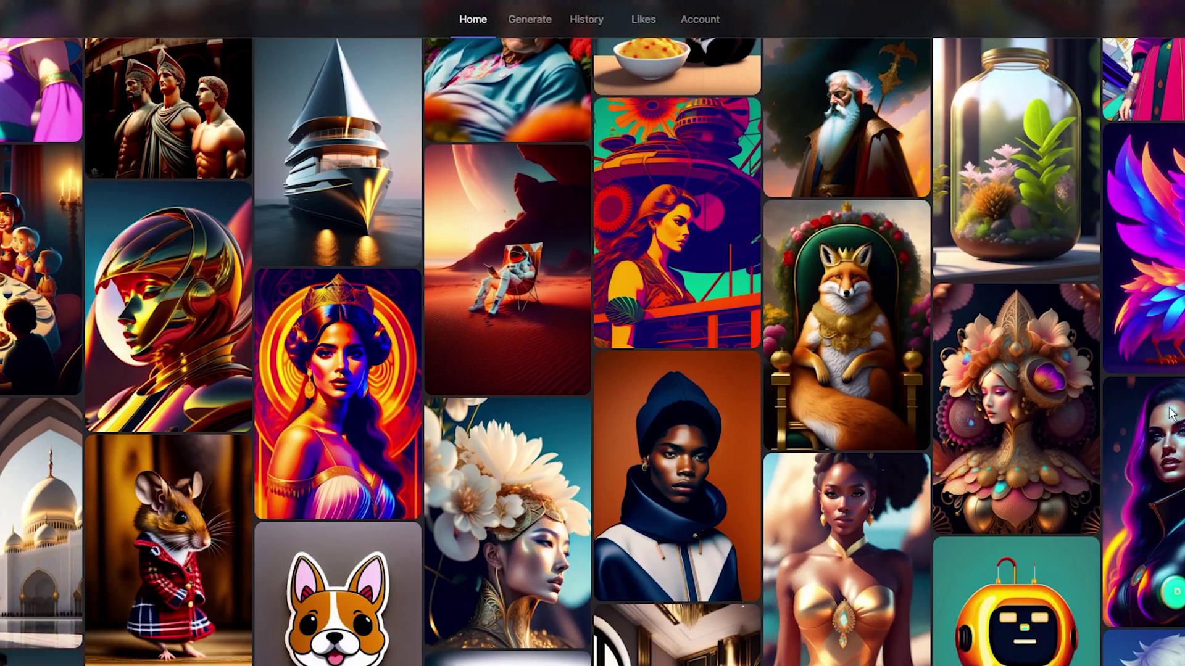
pyautogui.scroll(-2, 1171, 415)
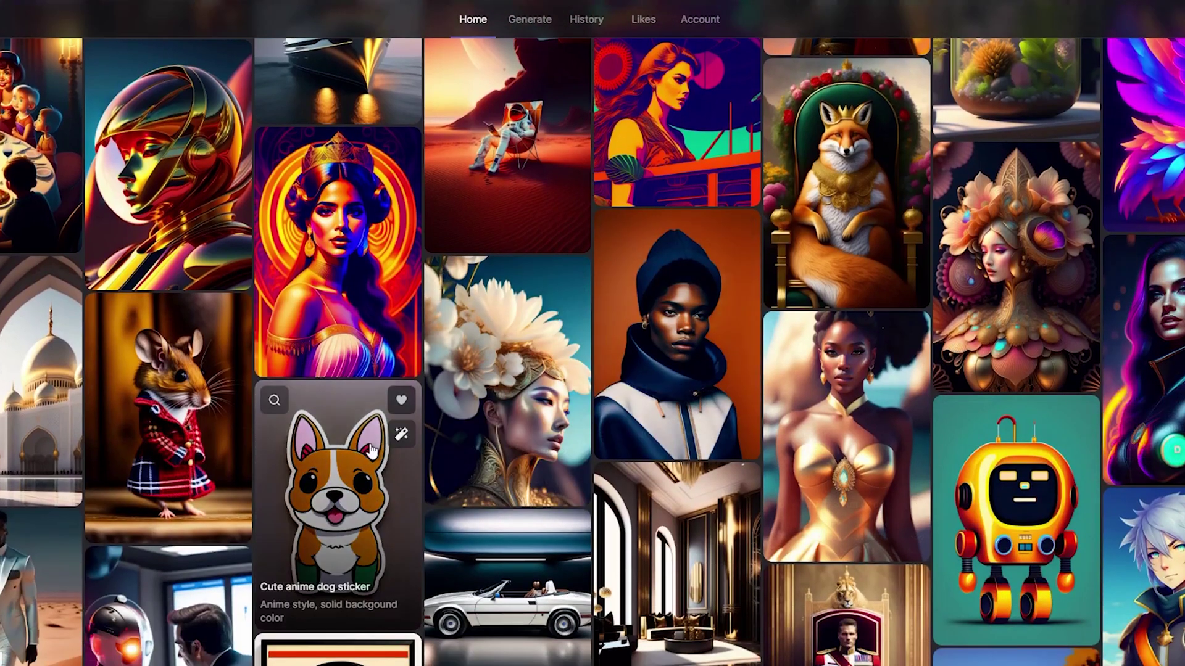
pyautogui.click(370, 456)
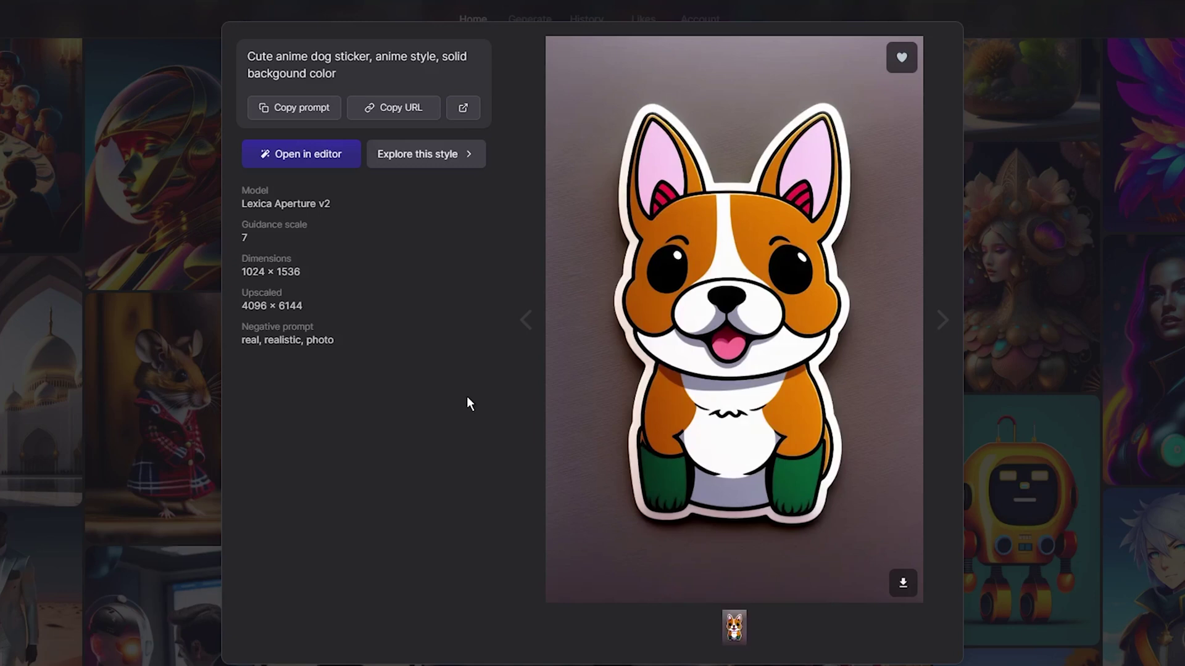
pyautogui.click(1067, 397)
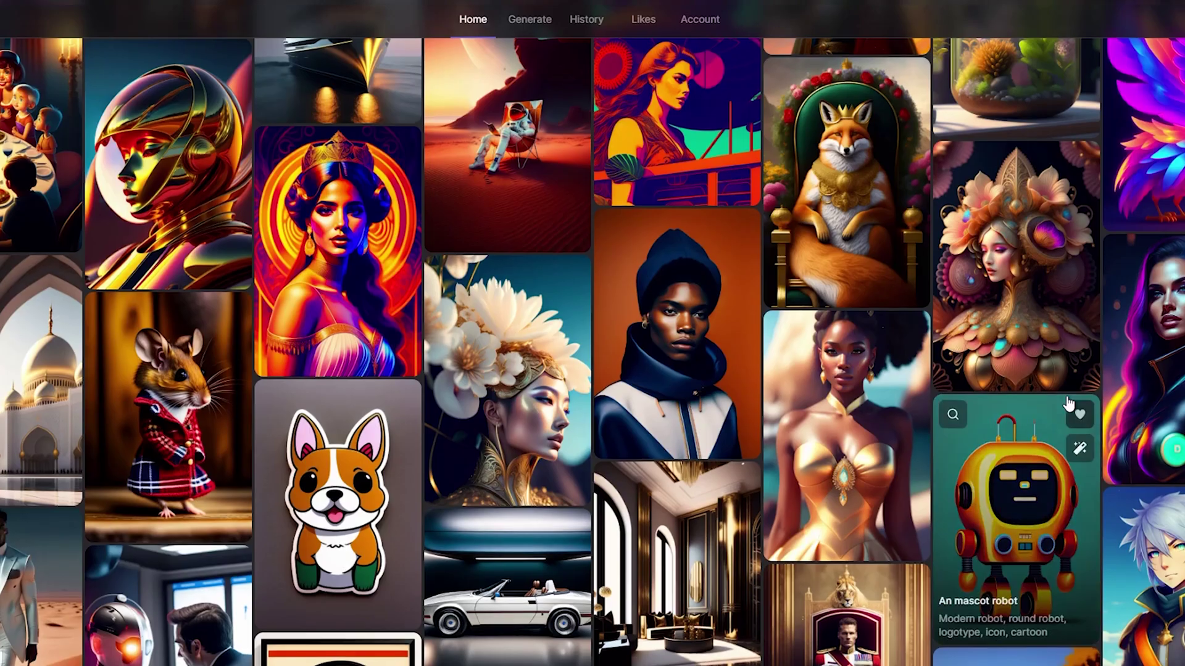
pyautogui.scroll(-2, 1069, 404)
pyautogui.scroll(-1, 1069, 404)
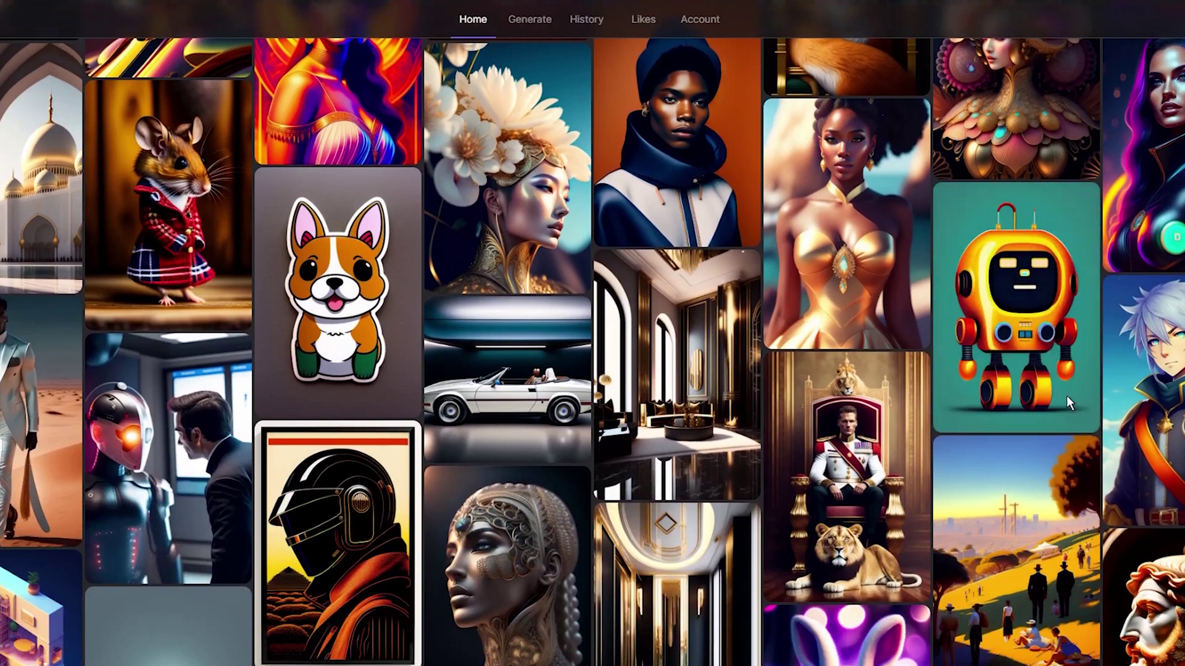
pyautogui.moveTo(859, 404)
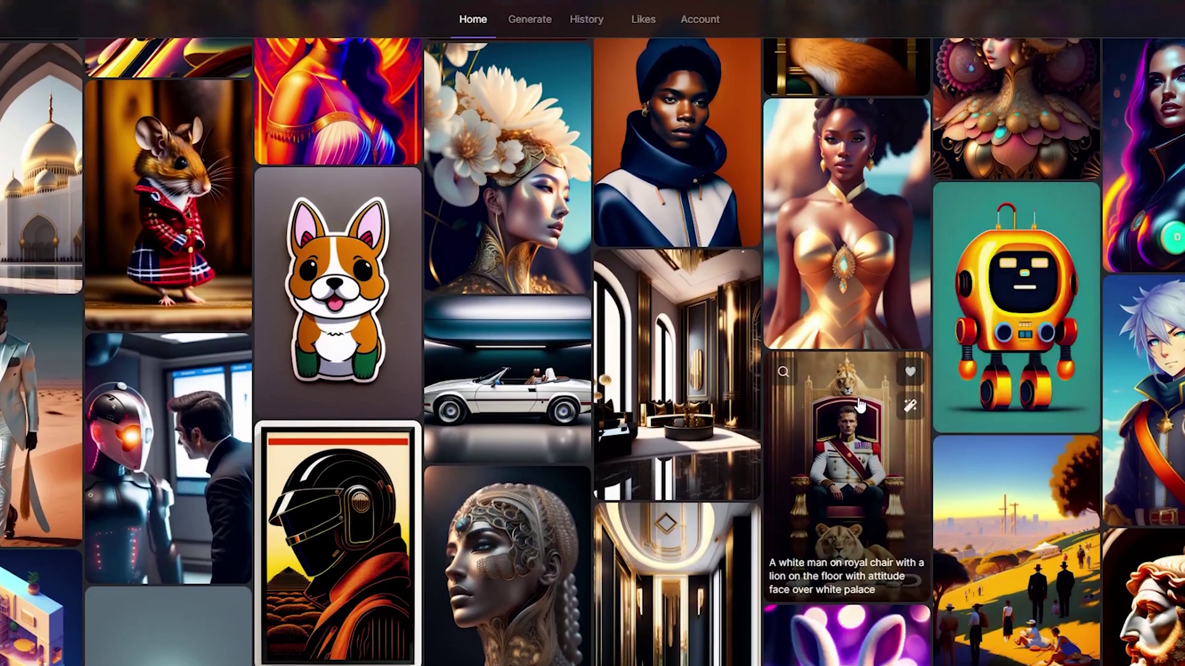
pyautogui.scroll(-3, 859, 404)
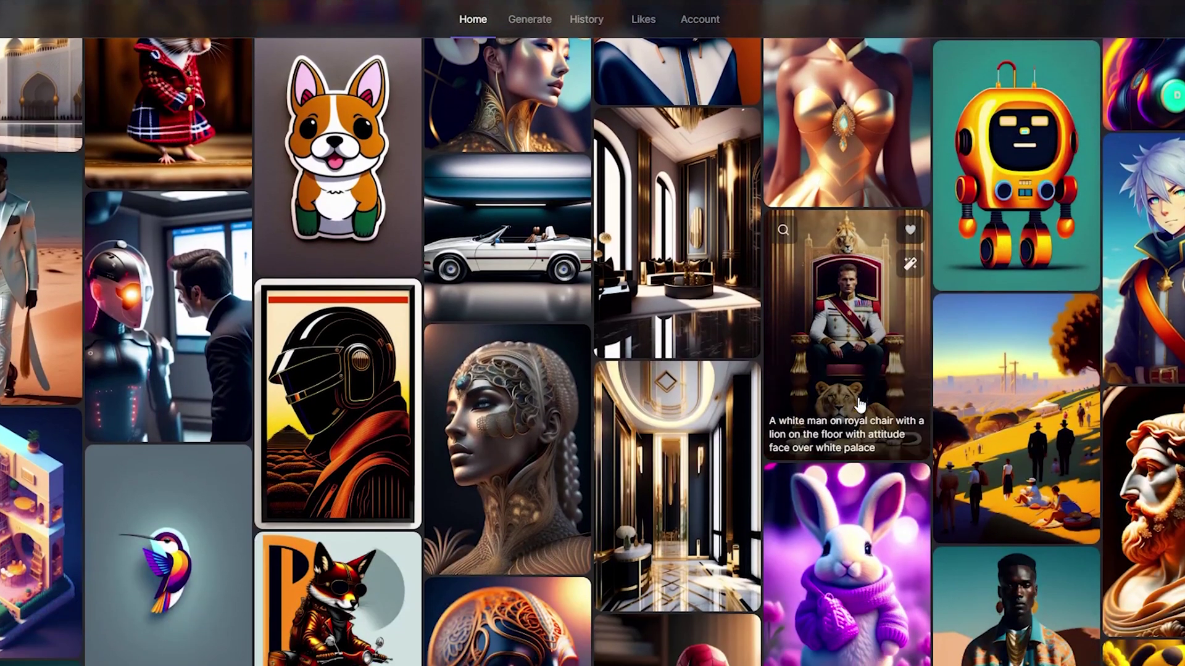
pyautogui.scroll(-3, 860, 405)
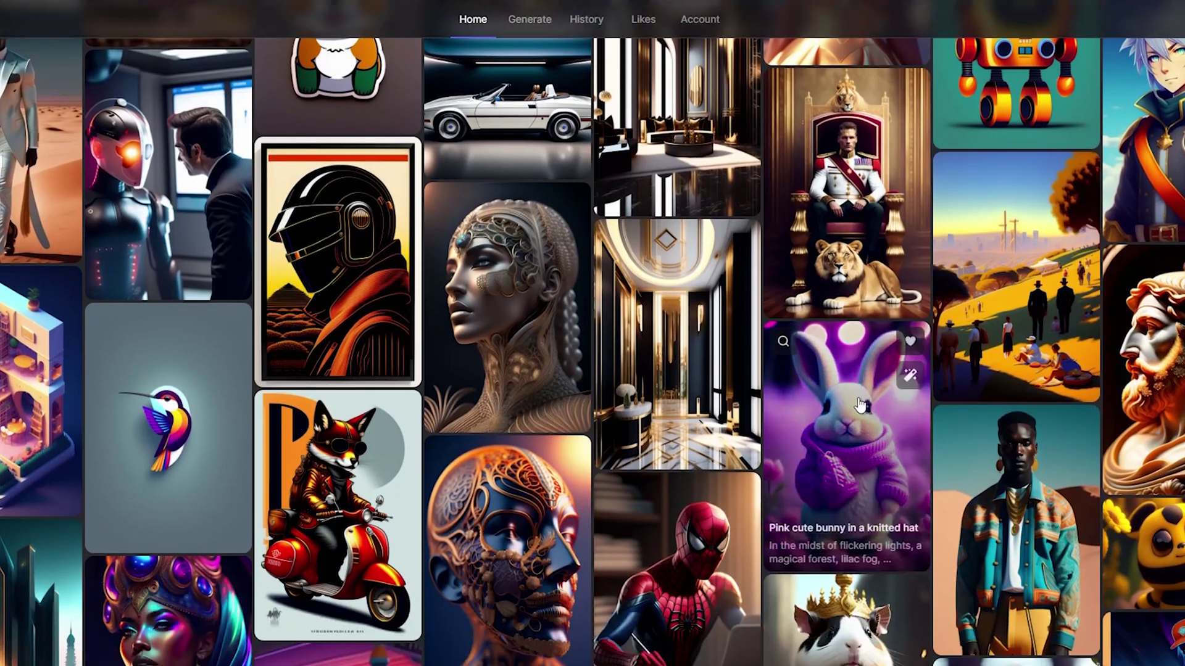
pyautogui.click(852, 403)
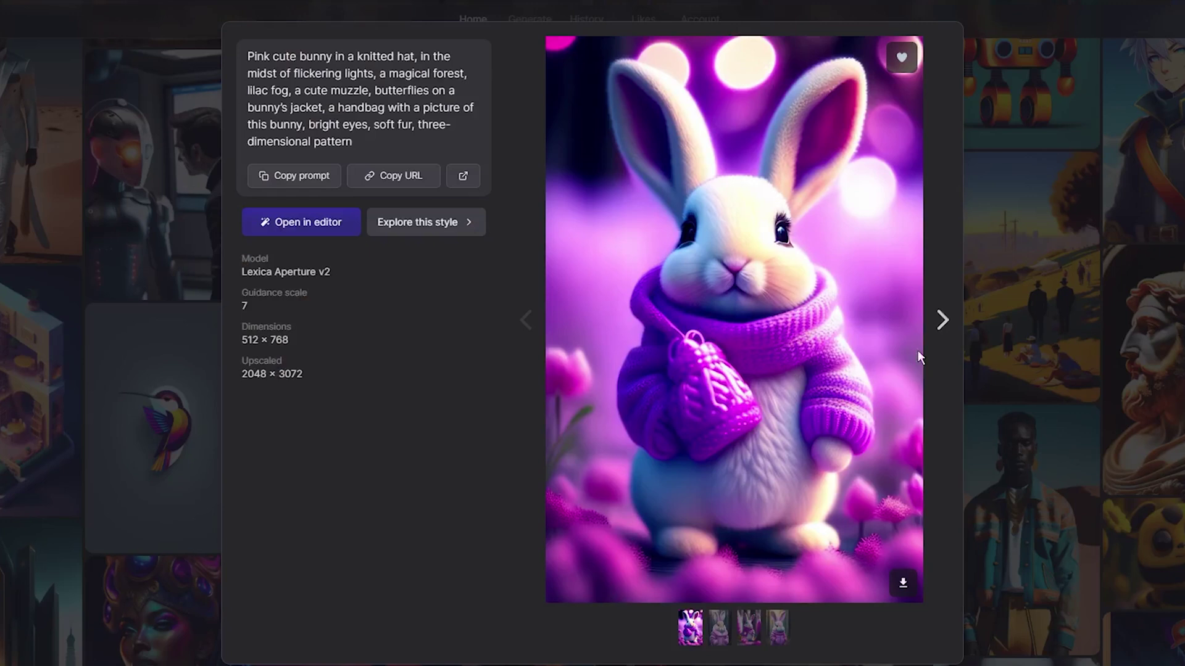
pyautogui.click(946, 329)
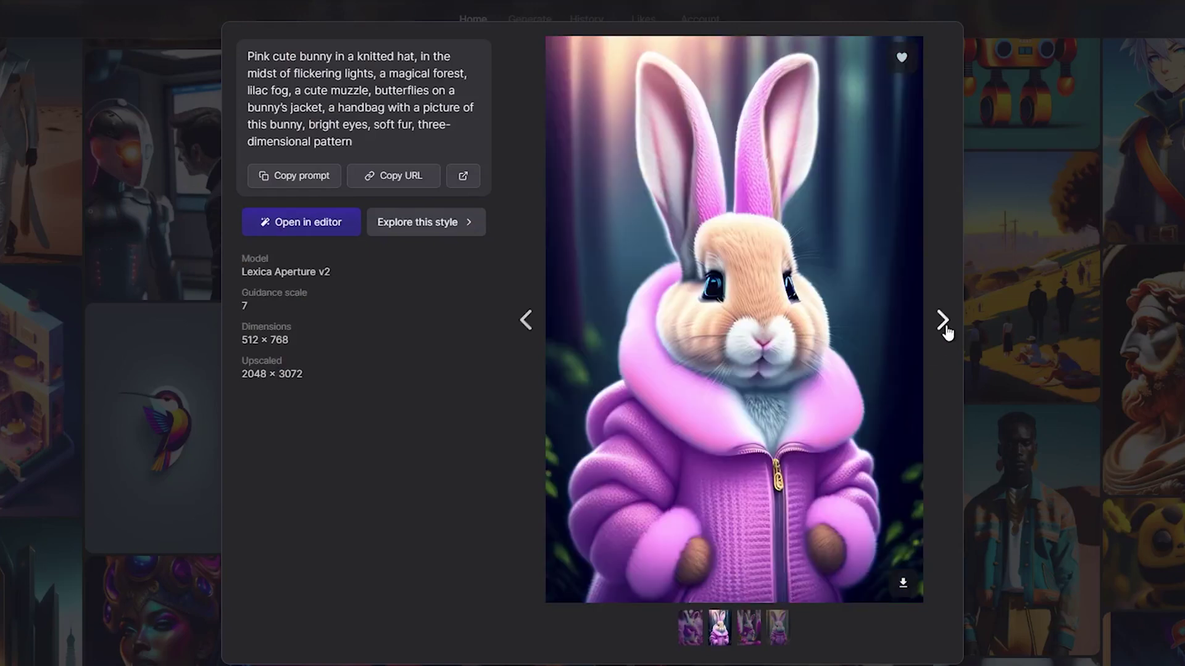
pyautogui.click(946, 331)
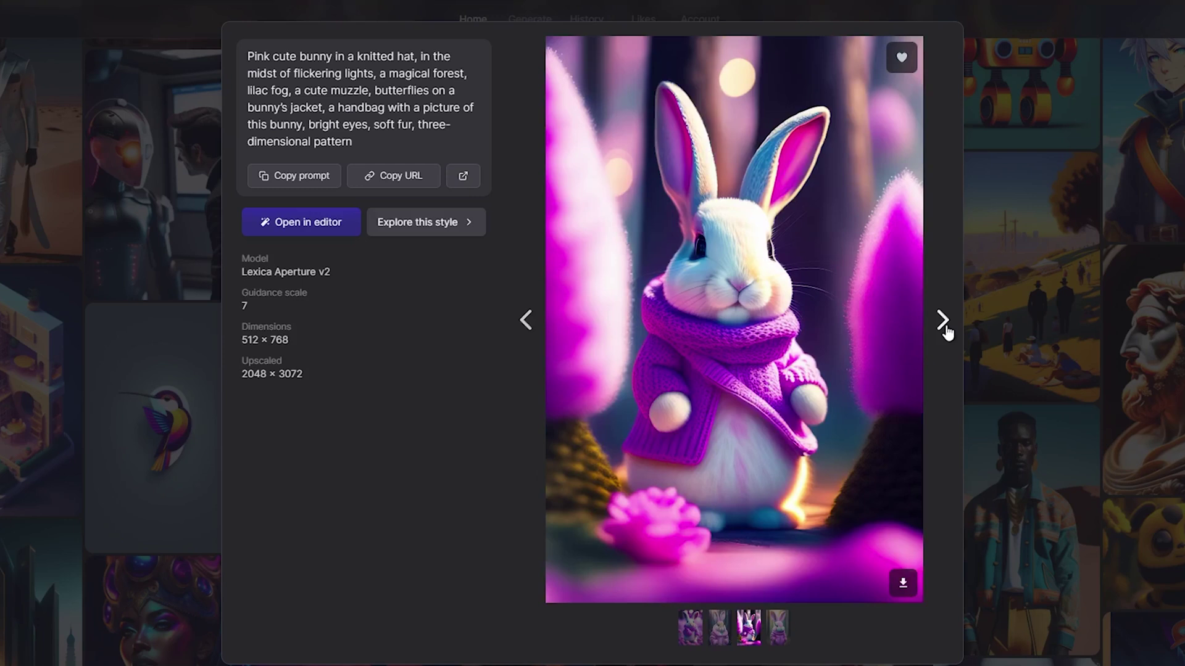
pyautogui.click(946, 331)
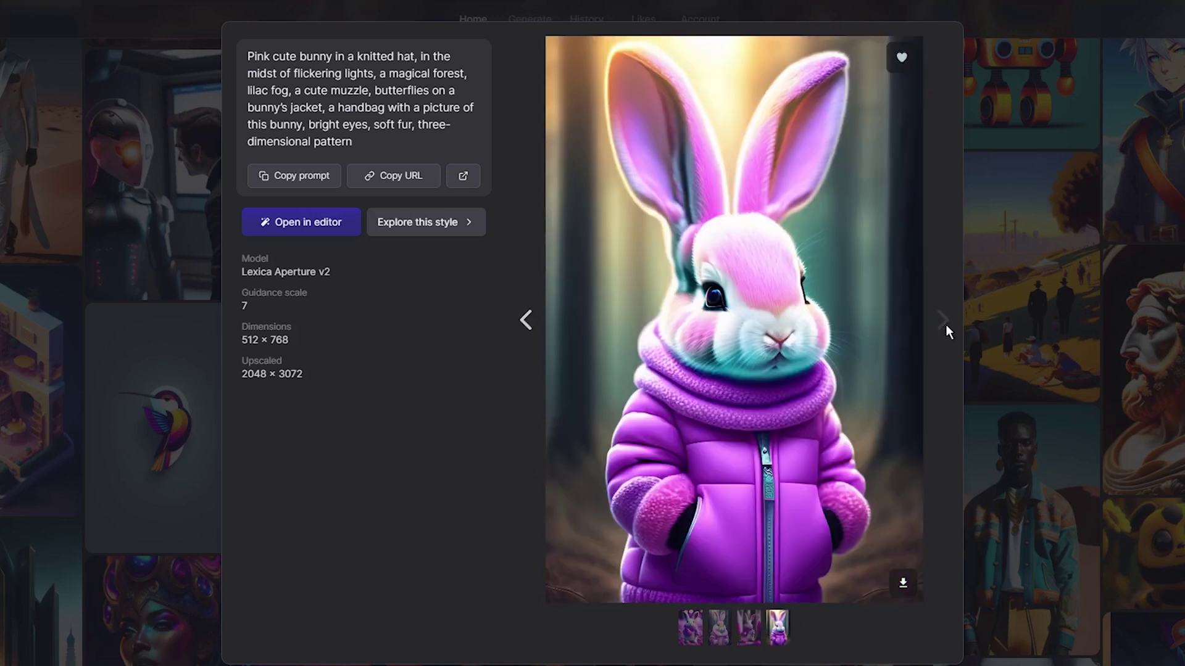
pyautogui.click(1005, 327)
pyautogui.scroll(-8, 971, 326)
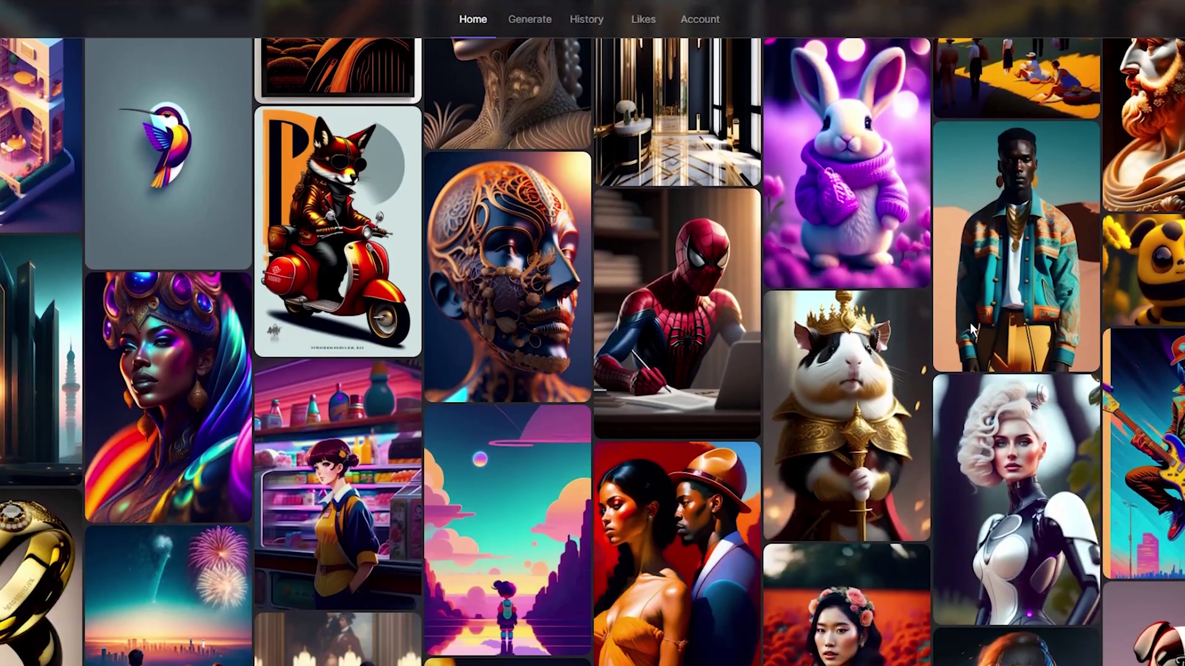
pyautogui.scroll(-4, 970, 323)
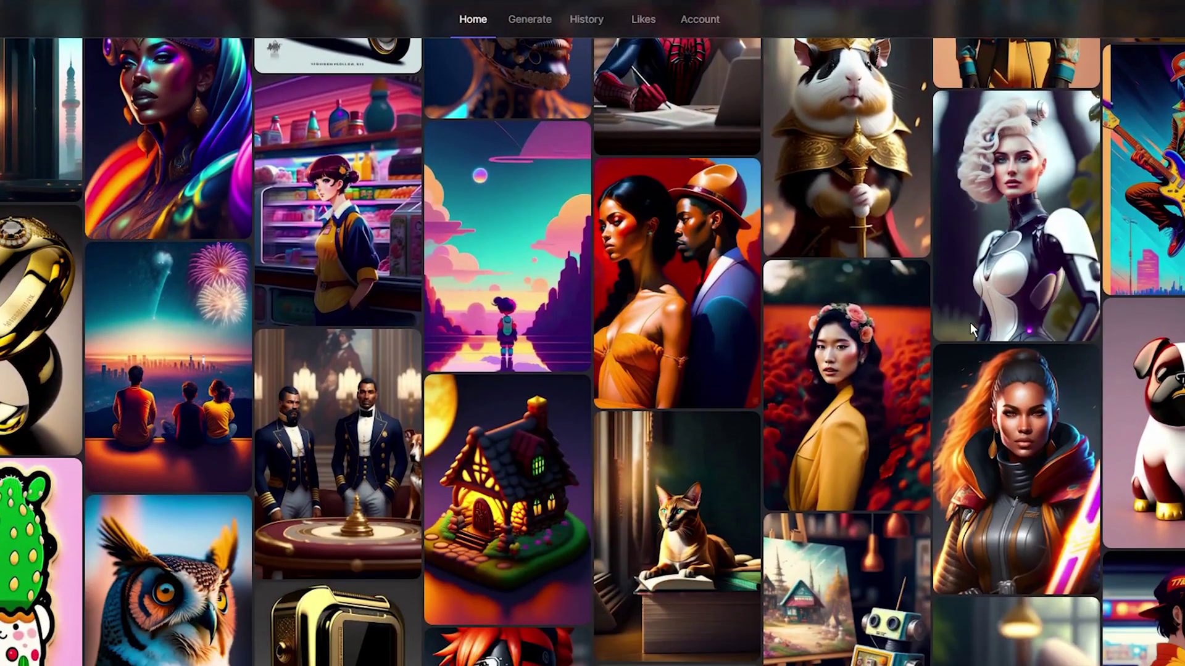
pyautogui.scroll(-3, 970, 323)
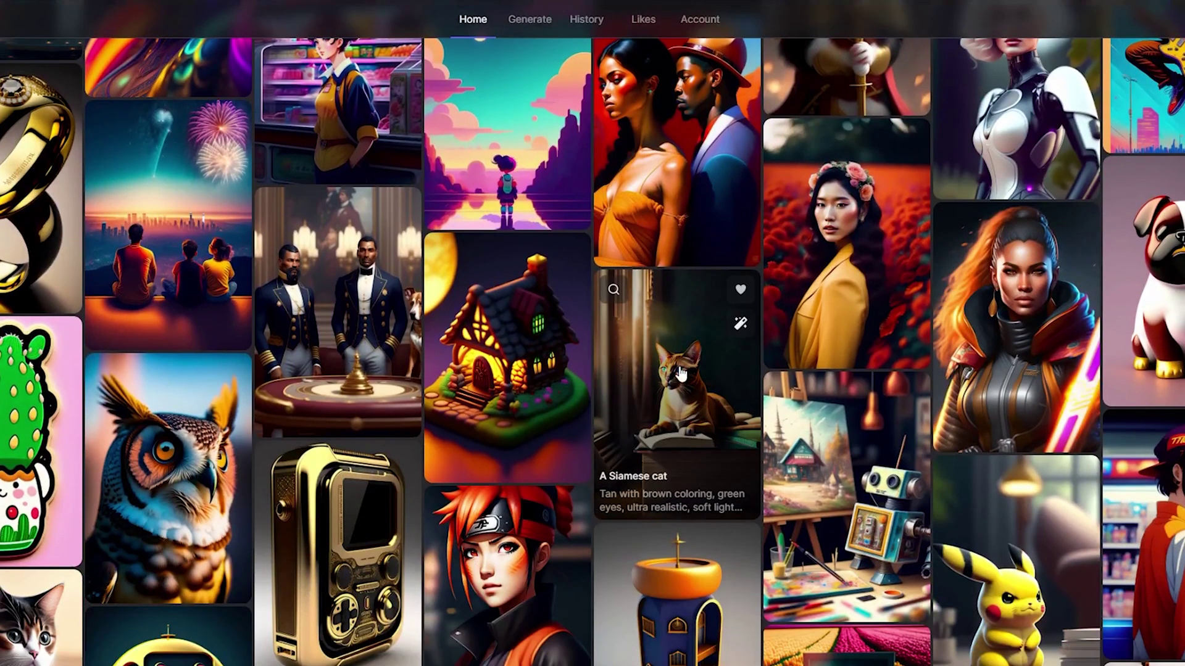
pyautogui.click(678, 370)
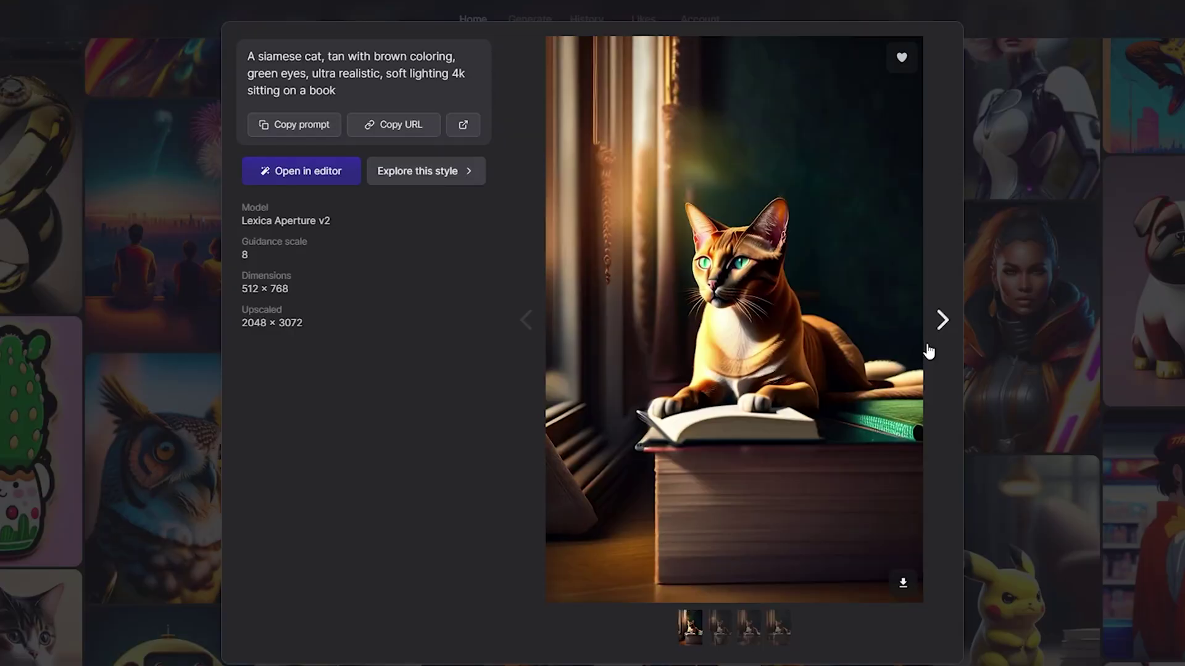
pyautogui.click(942, 321)
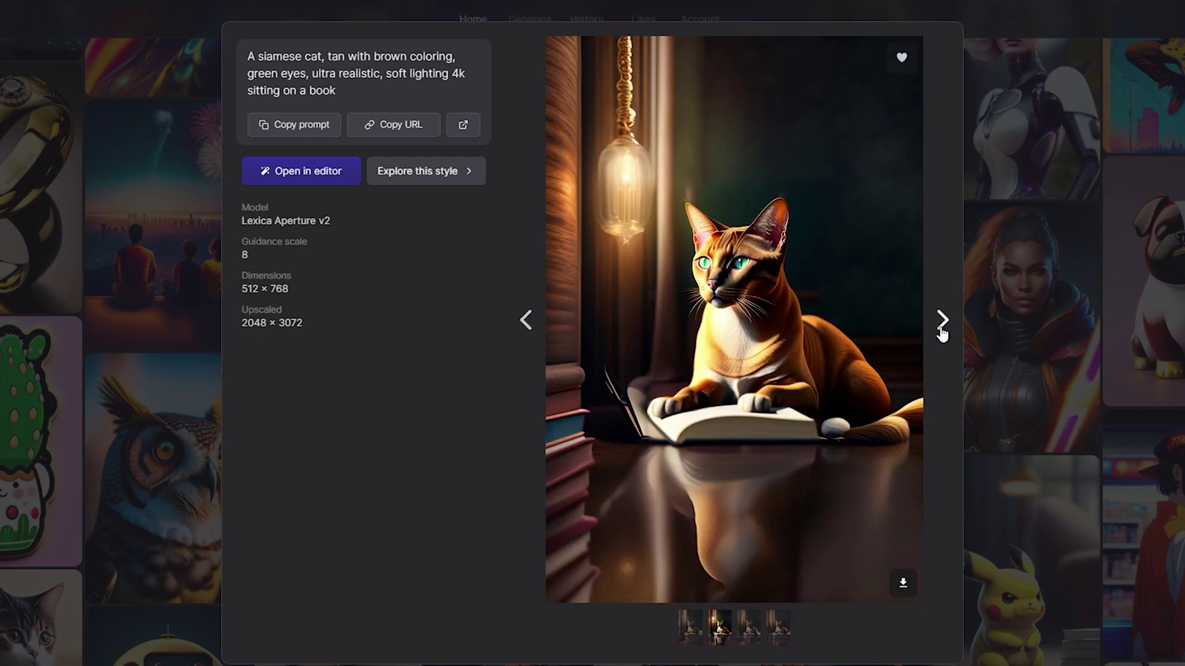
pyautogui.click(941, 321)
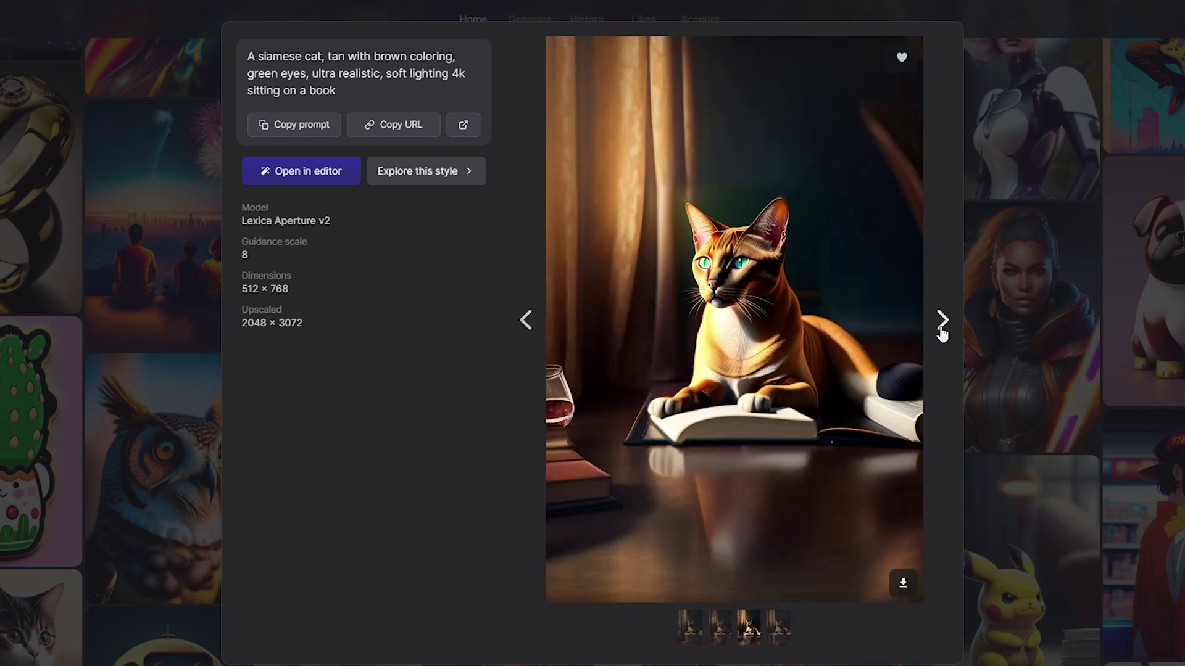
pyautogui.click(942, 321)
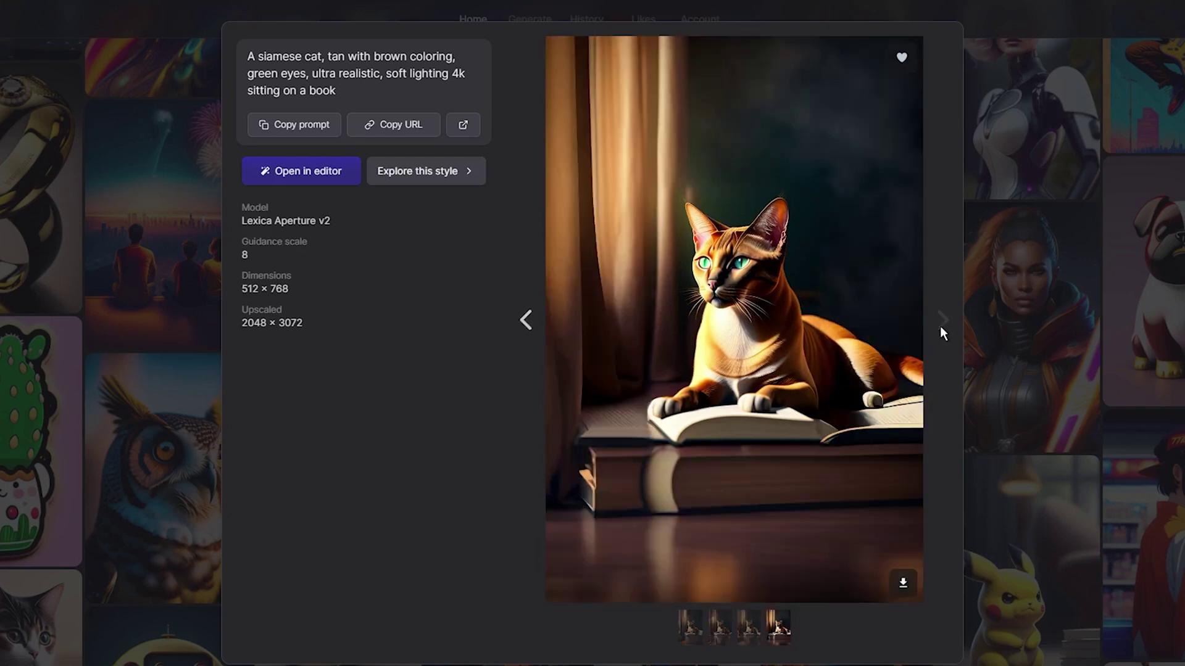
pyautogui.click(1009, 324)
pyautogui.scroll(-4, 1000, 327)
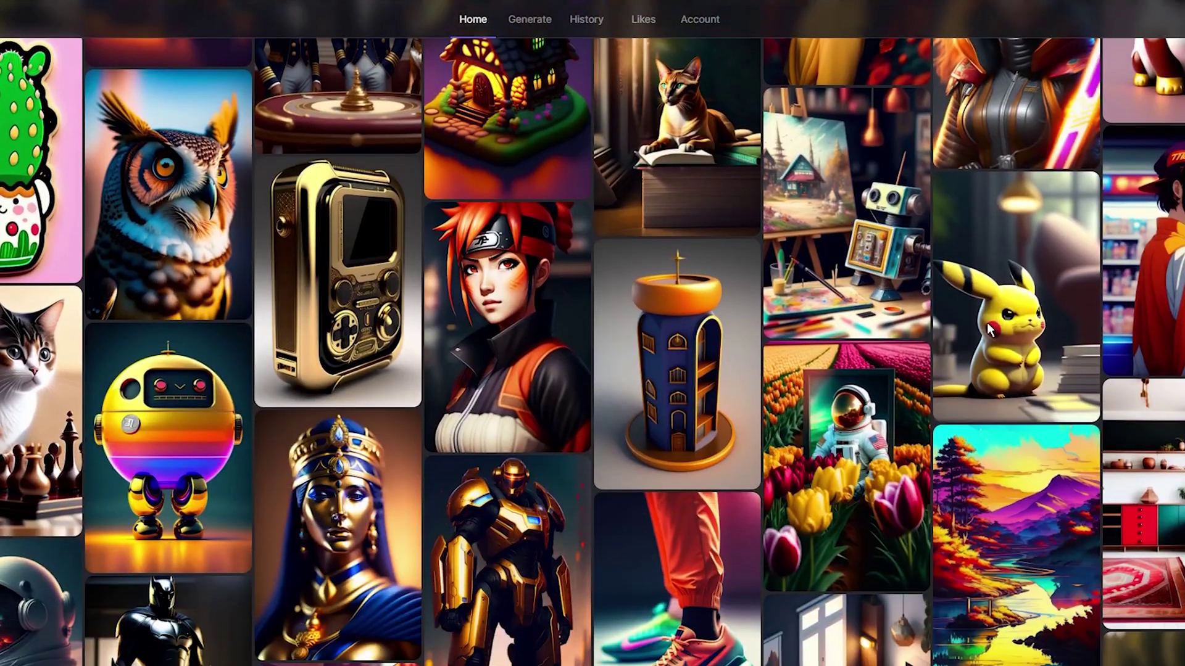
# Open the Pikachu image and step through its four variations
pyautogui.click(988, 326)
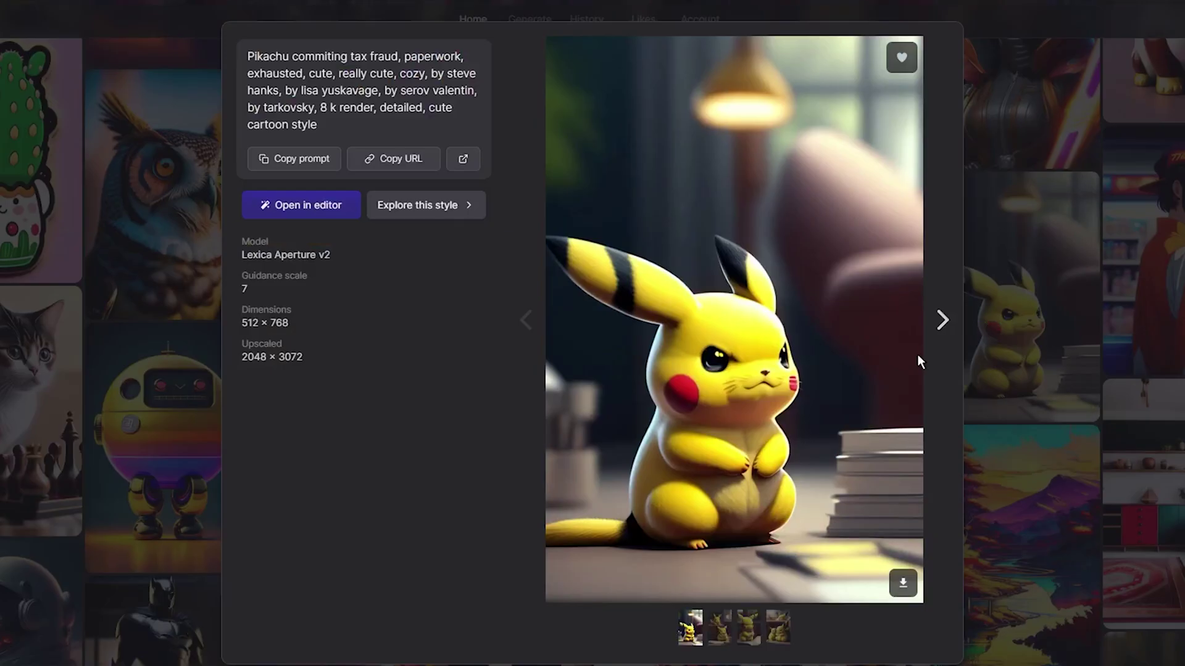
pyautogui.click(940, 321)
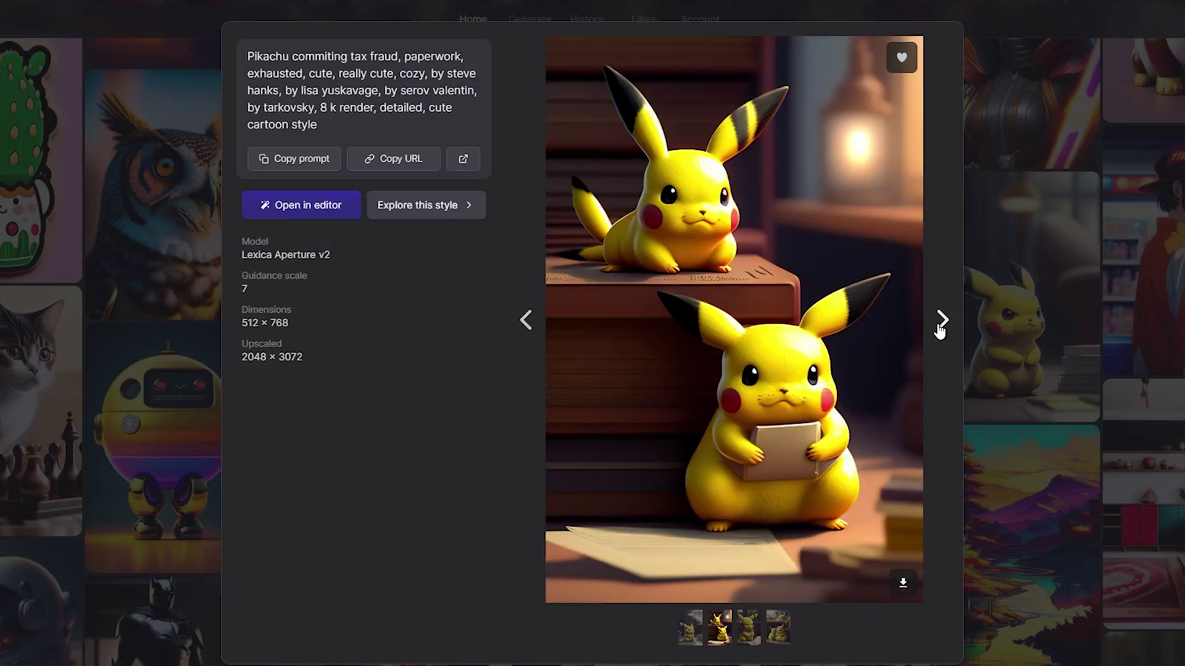
pyautogui.click(940, 327)
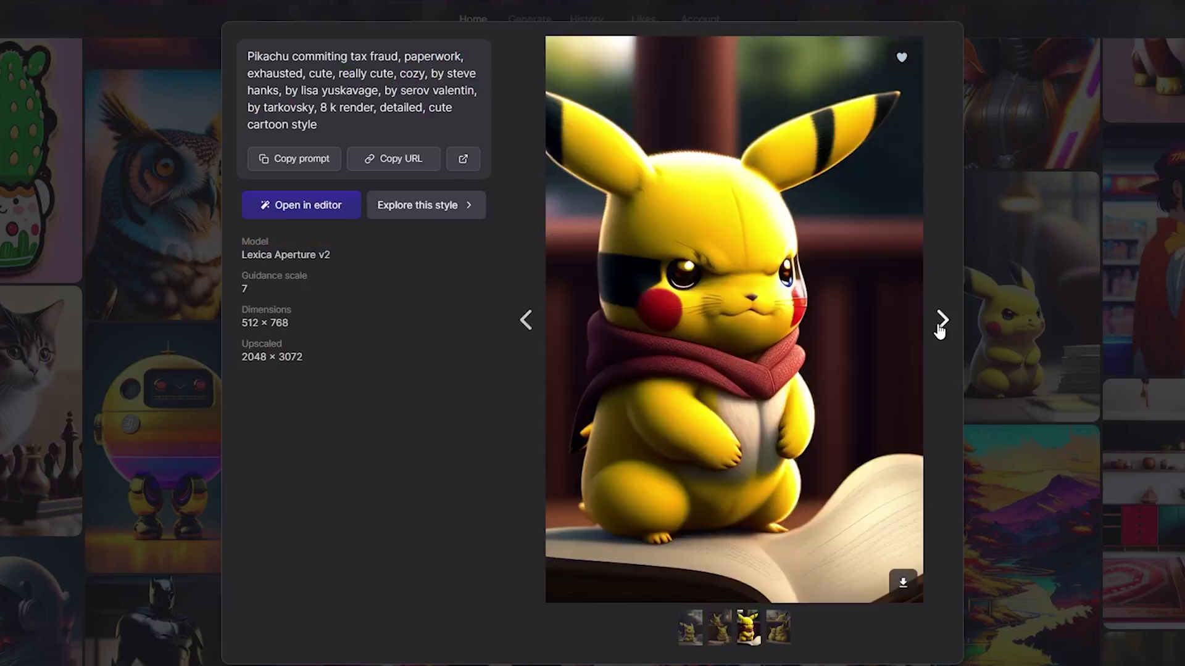
pyautogui.click(940, 327)
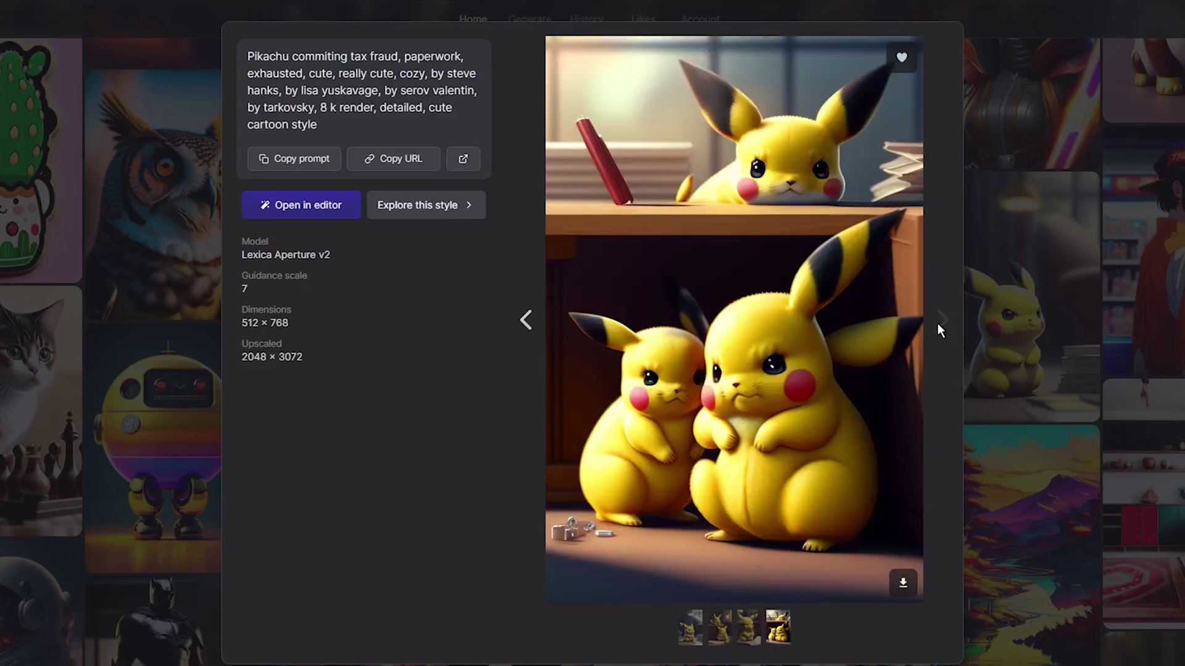
pyautogui.click(1017, 322)
# Open details of the 'Femme futuriste avec un casque de réalité virtuel' portrait
pyautogui.scroll(-5, 1017, 324)
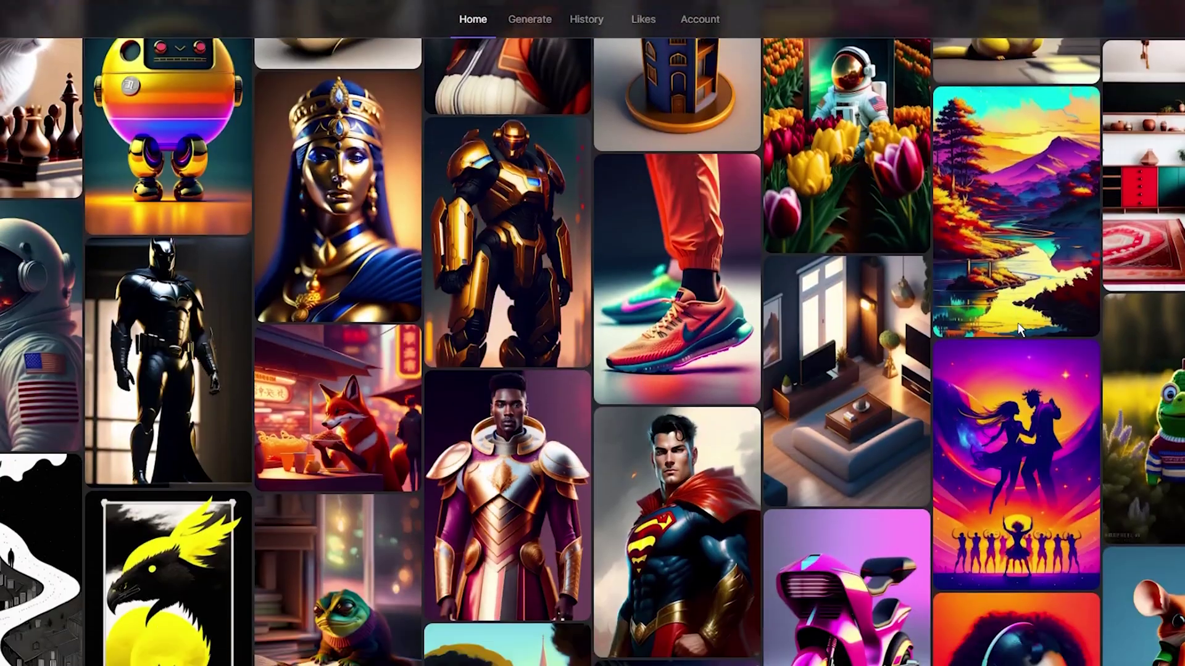
pyautogui.scroll(-4, 1017, 323)
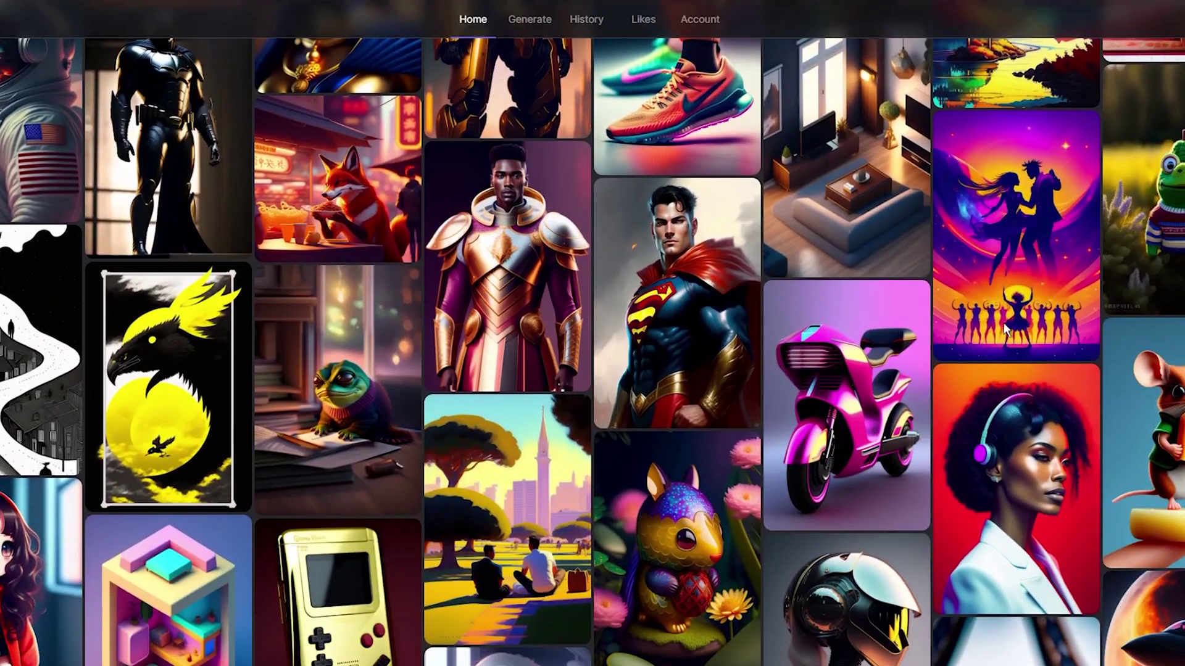
pyautogui.scroll(-3, 1005, 330)
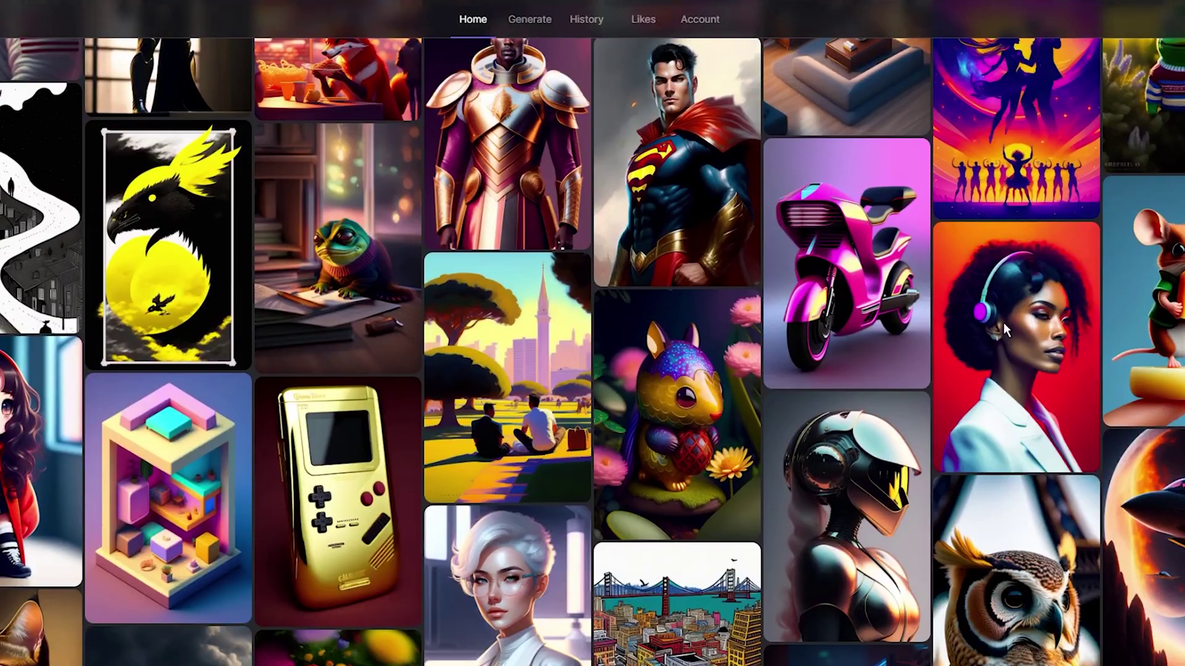
pyautogui.click(997, 338)
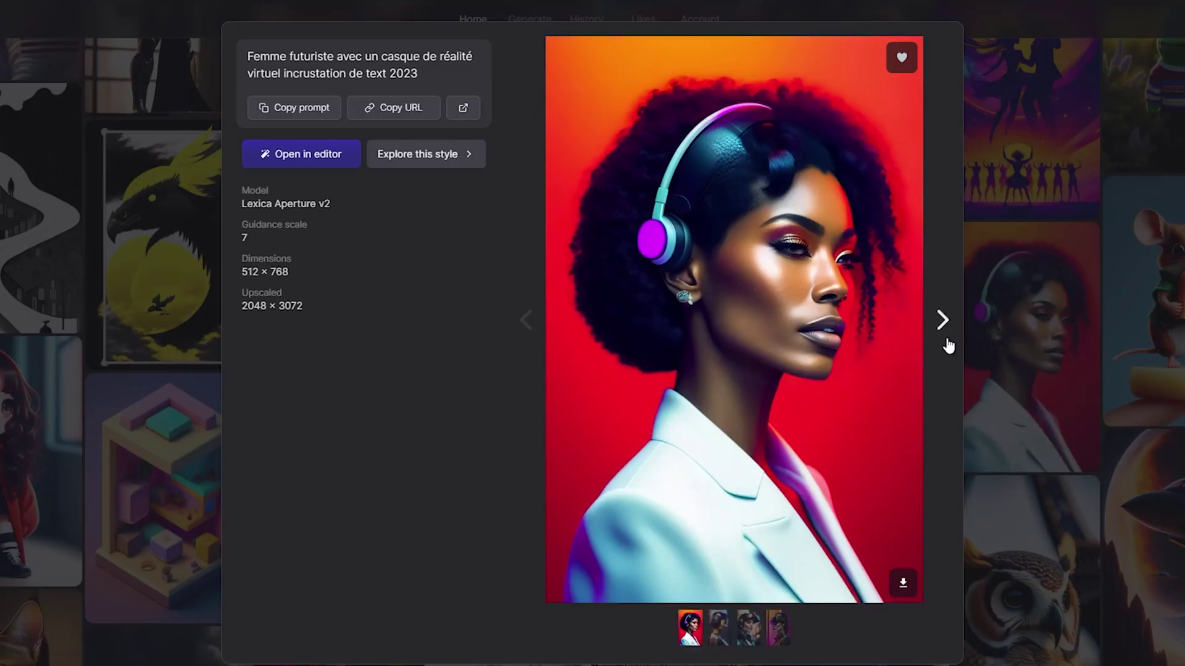